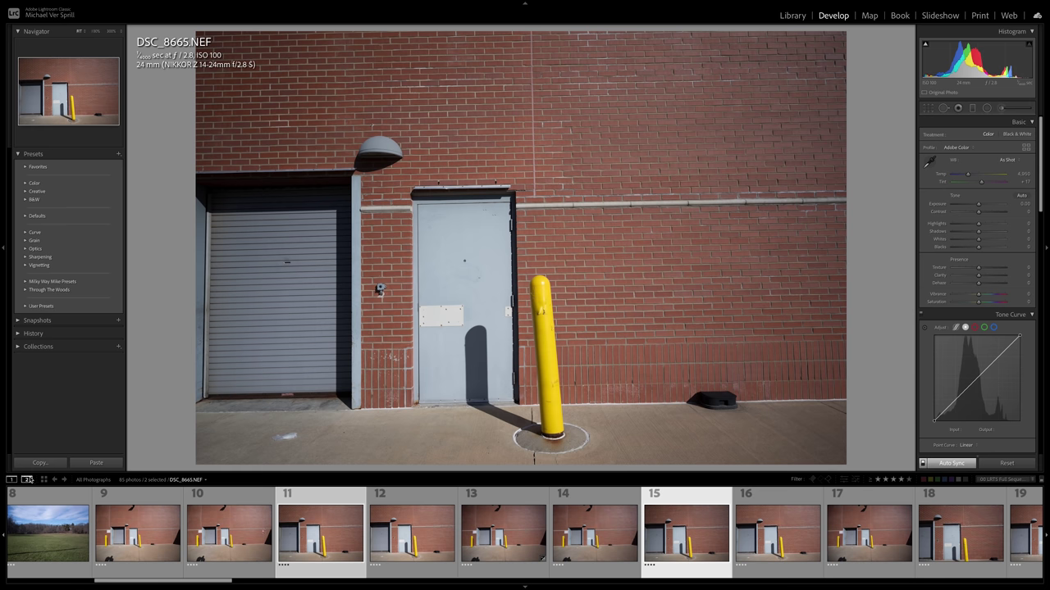
Open the side-by-side comparison of DSC_8660 and DSC_8665 and examine the brickwork near the image centre at 300%
click(27, 480)
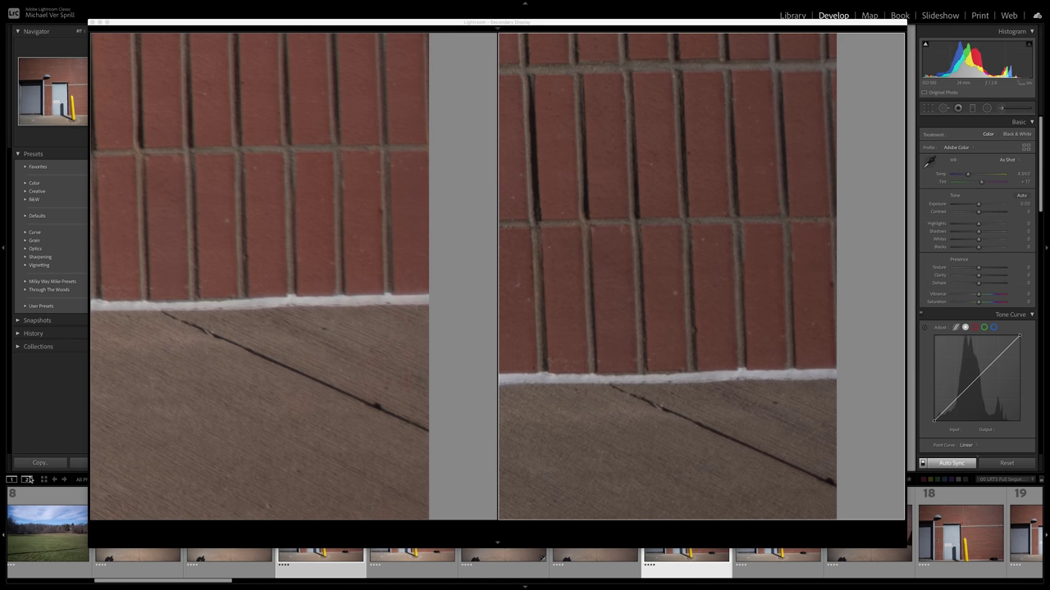
click(134, 349)
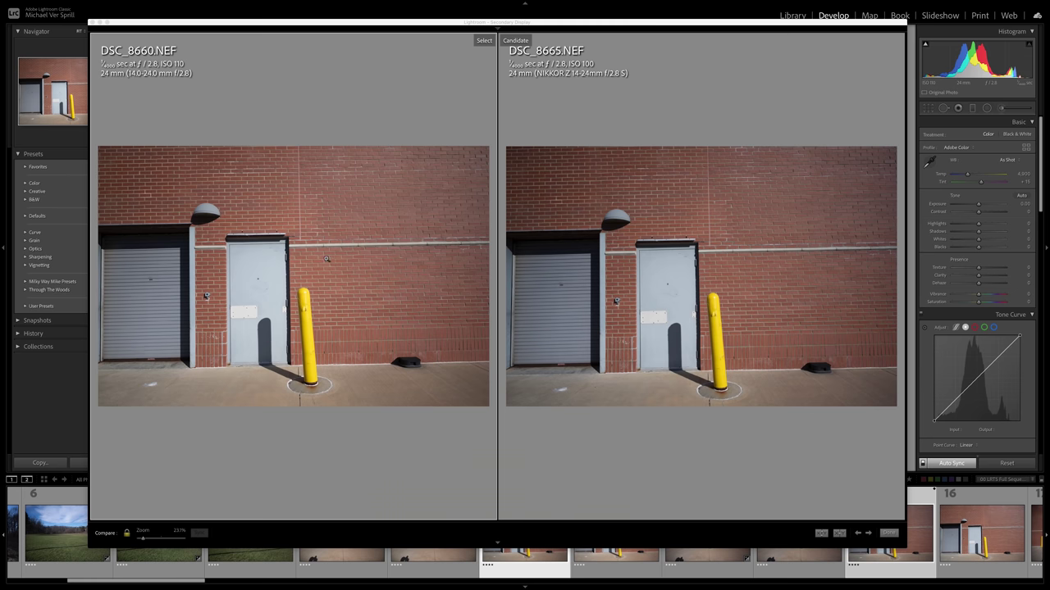
click(311, 258)
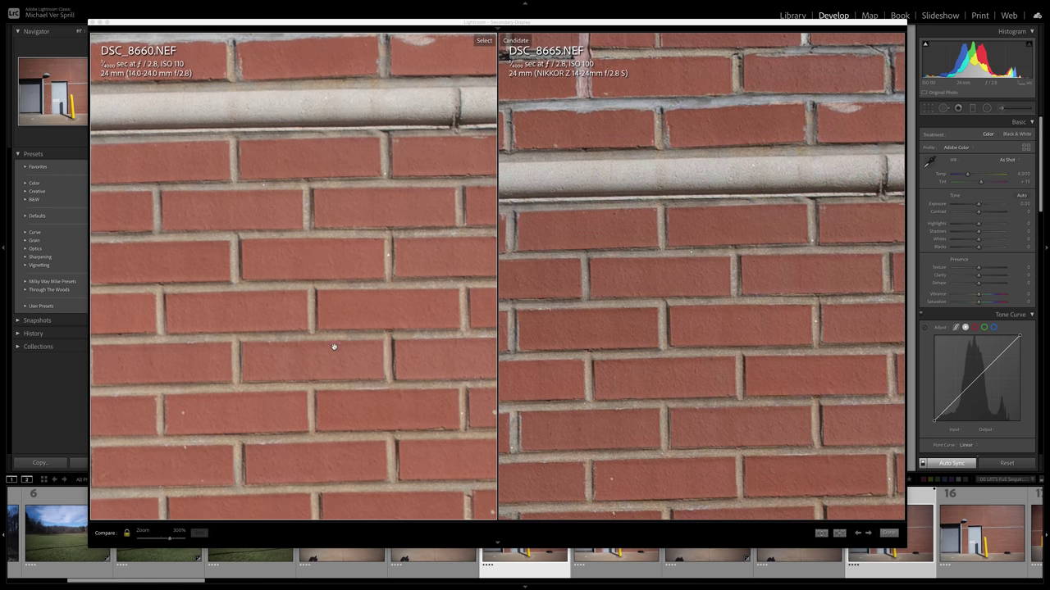
drag(604, 218, 685, 165)
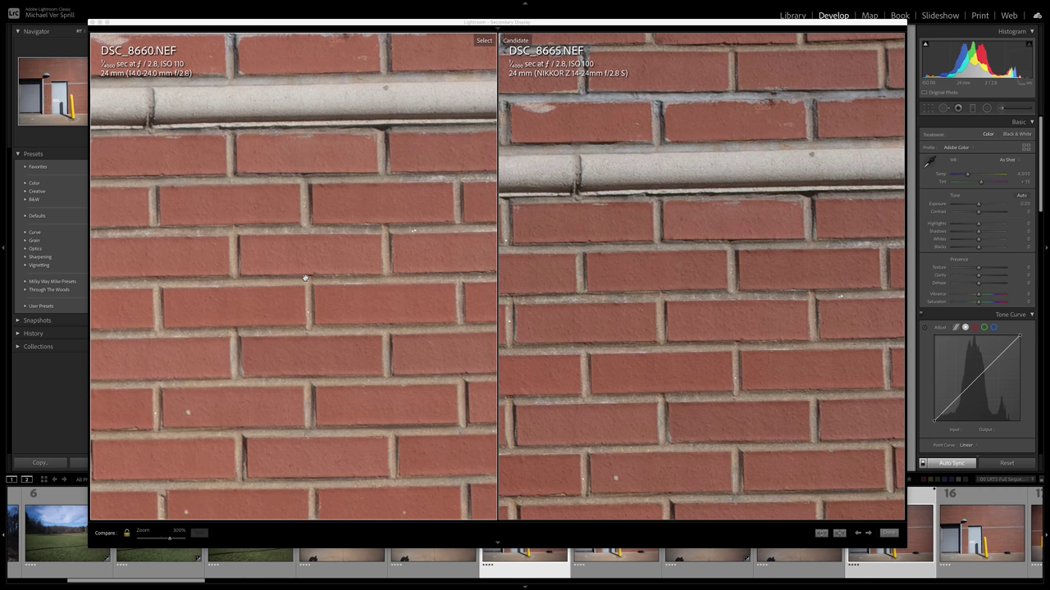
scroll(305, 278, down, 5)
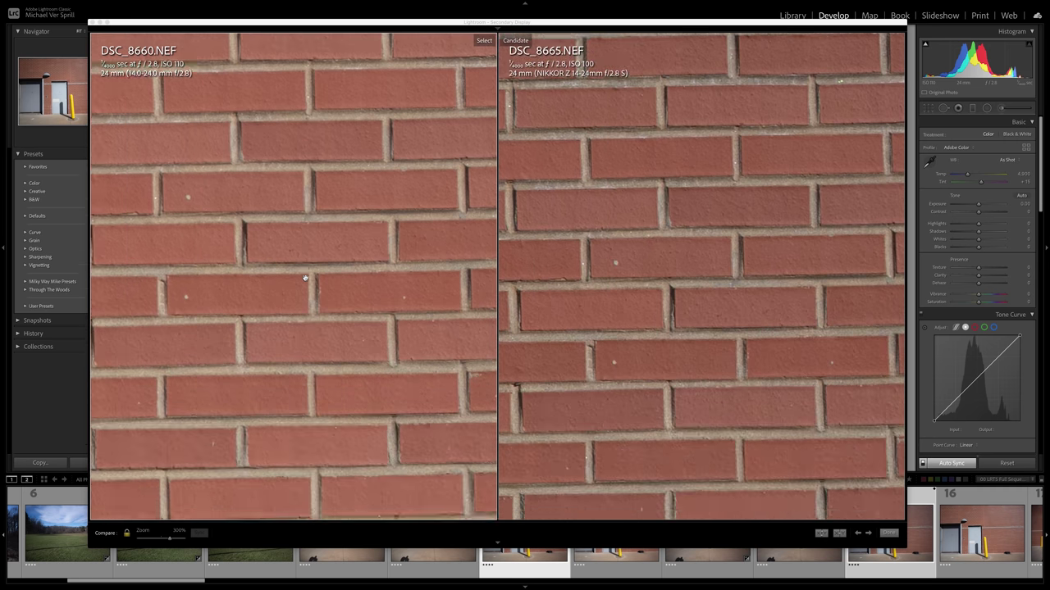
scroll(304, 278, down, 3)
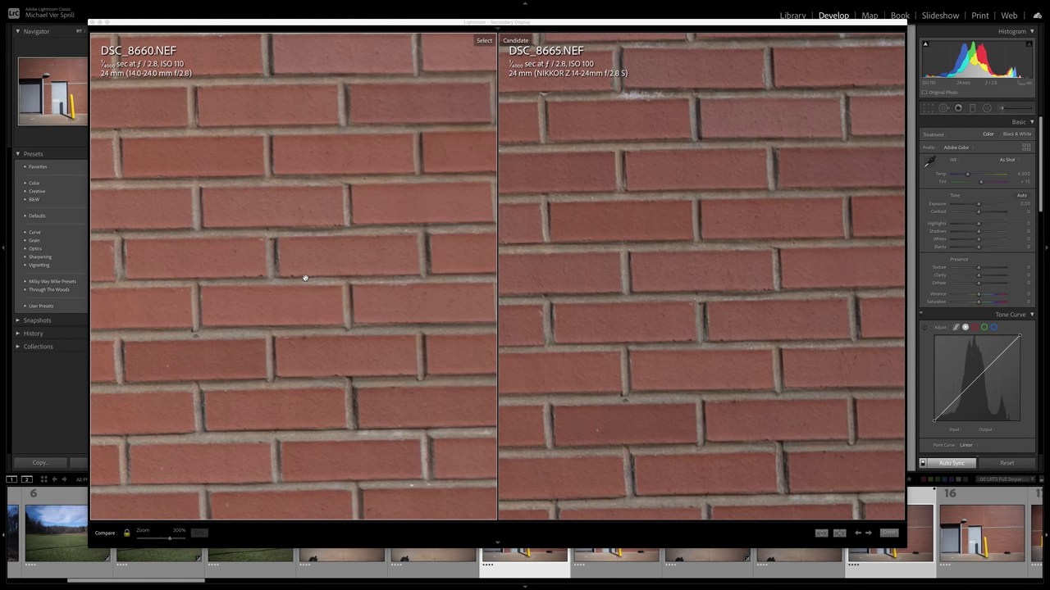
Compare the sharpness of both photos along the right image edge, from the brick wall down to the pavement corner
scroll(304, 278, right, 5)
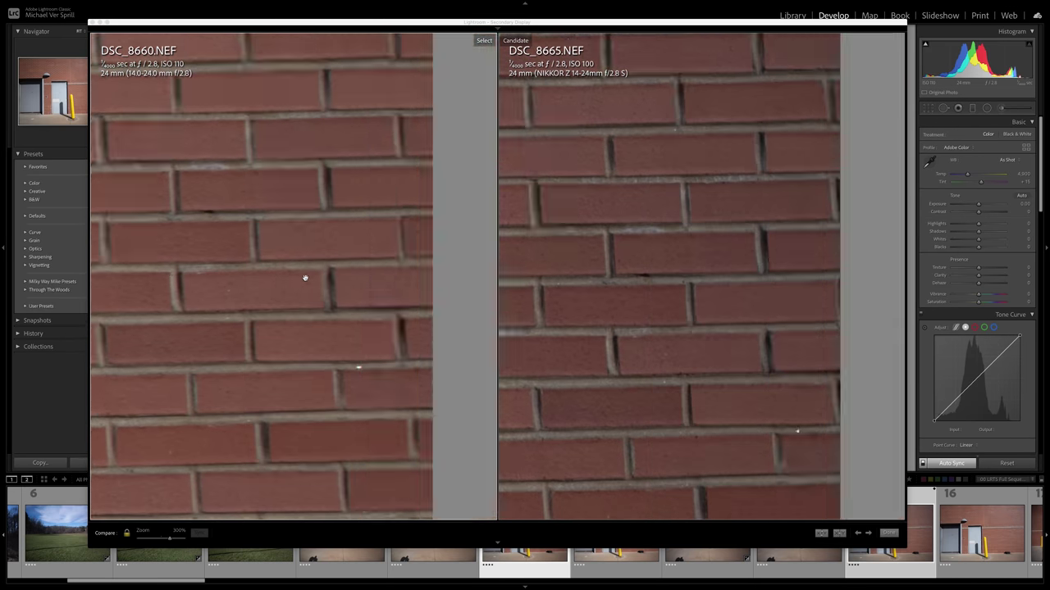
scroll(305, 278, down, 5)
scroll(304, 278, left, 2)
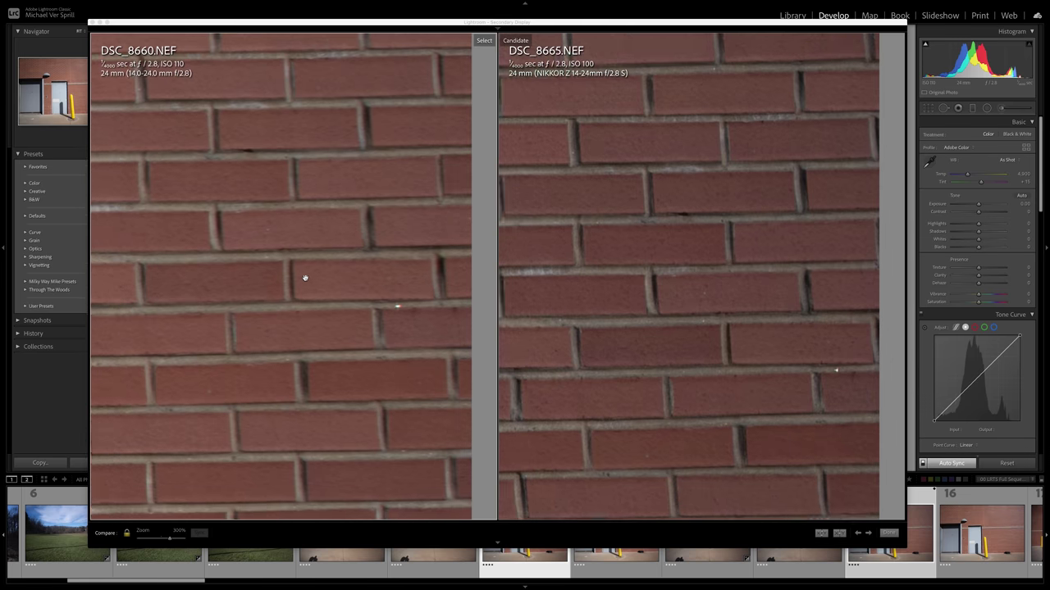
scroll(305, 278, down, 6)
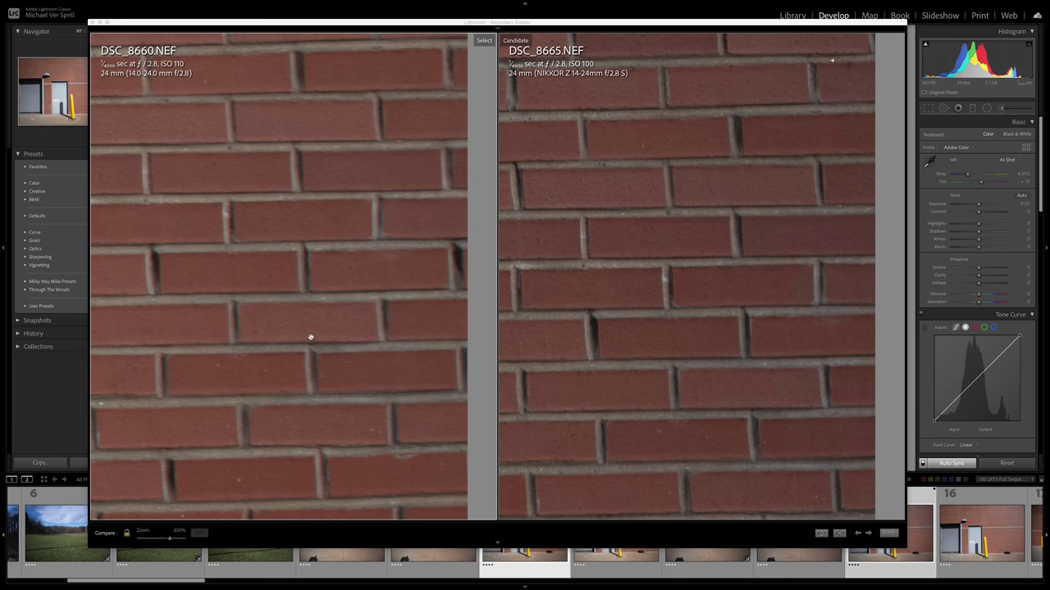
scroll(311, 337, down, 4)
scroll(311, 337, left, 2)
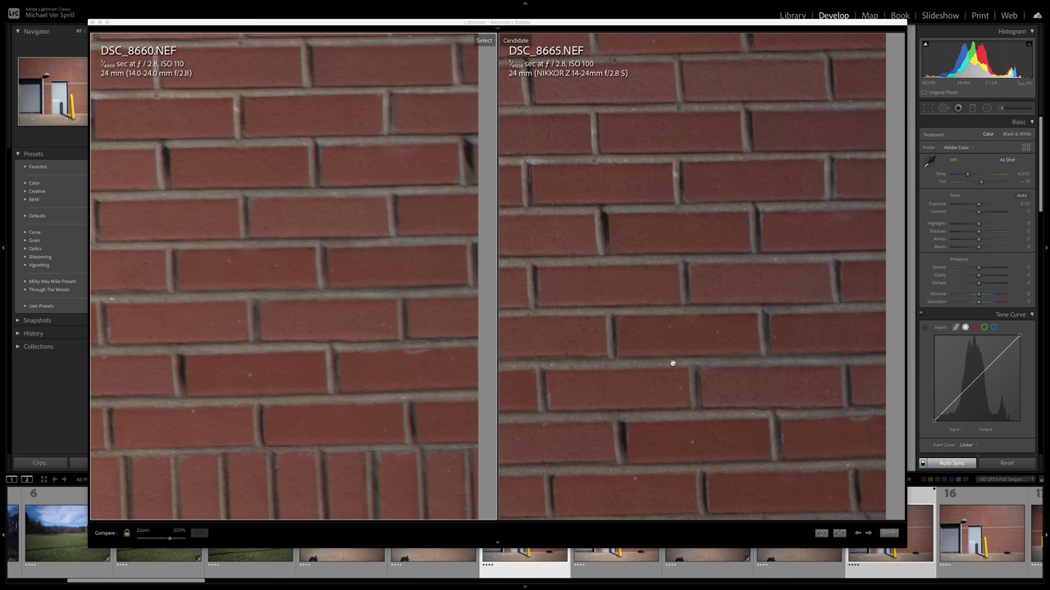
scroll(672, 363, down, 8)
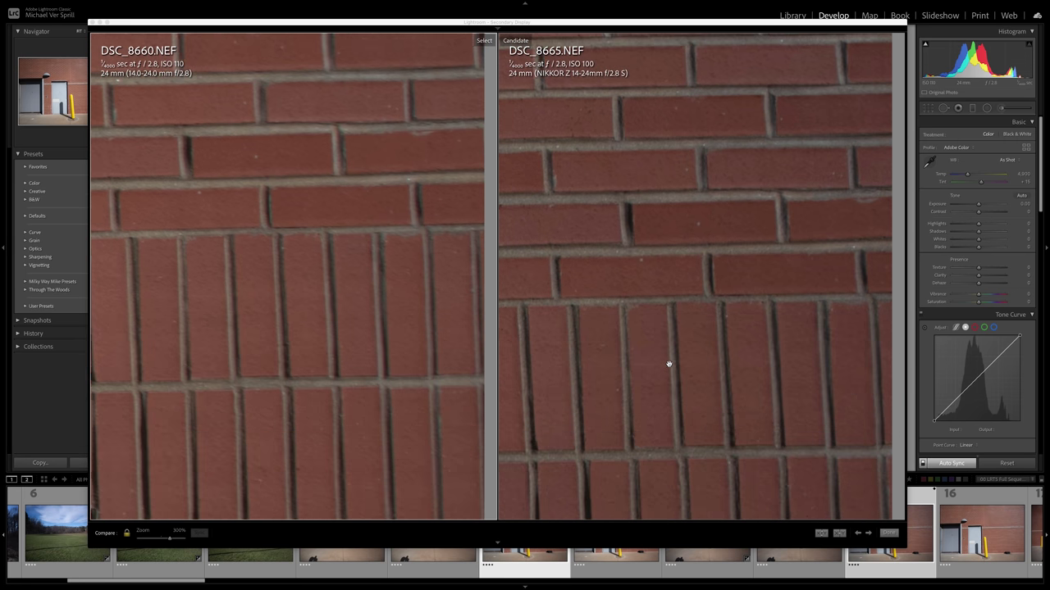
scroll(668, 364, right, 5)
scroll(669, 363, down, 10)
scroll(669, 363, left, 3)
scroll(668, 363, down, 4)
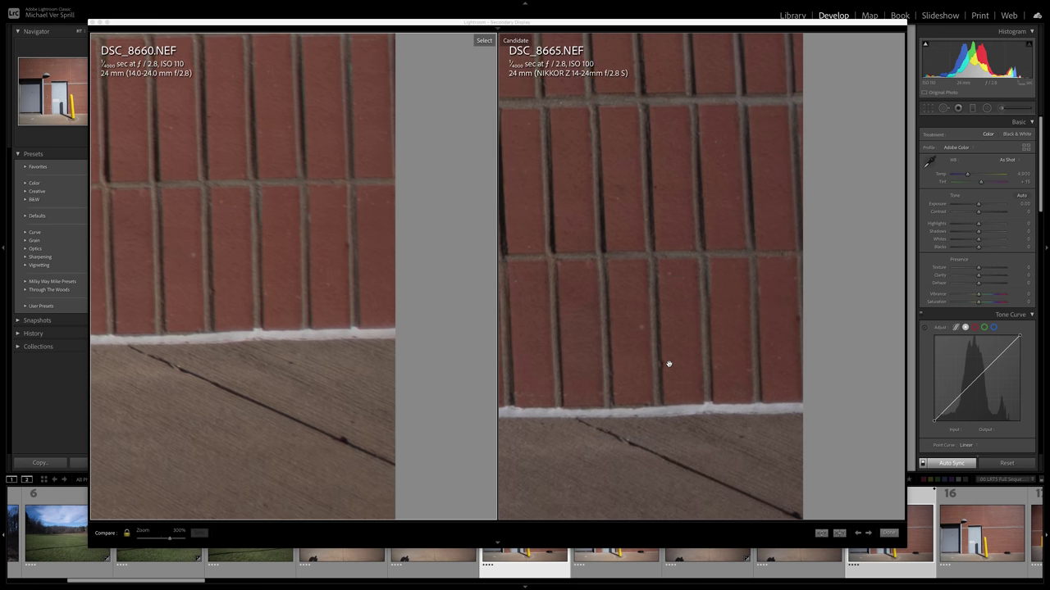
scroll(668, 363, left, 5)
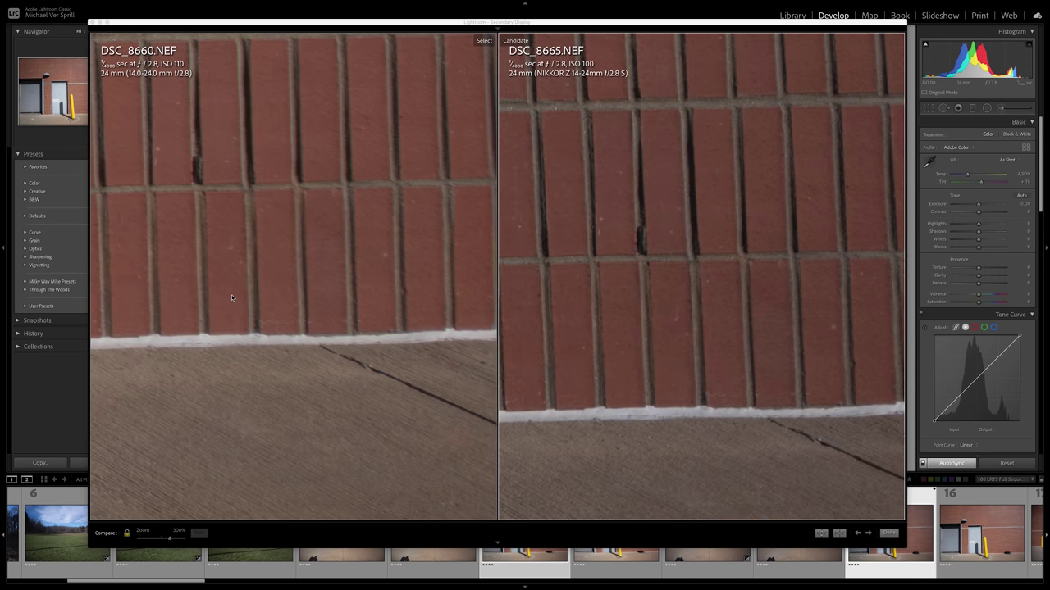
Return both compared photos to the full view and magnify their upper-left corners
click(232, 298)
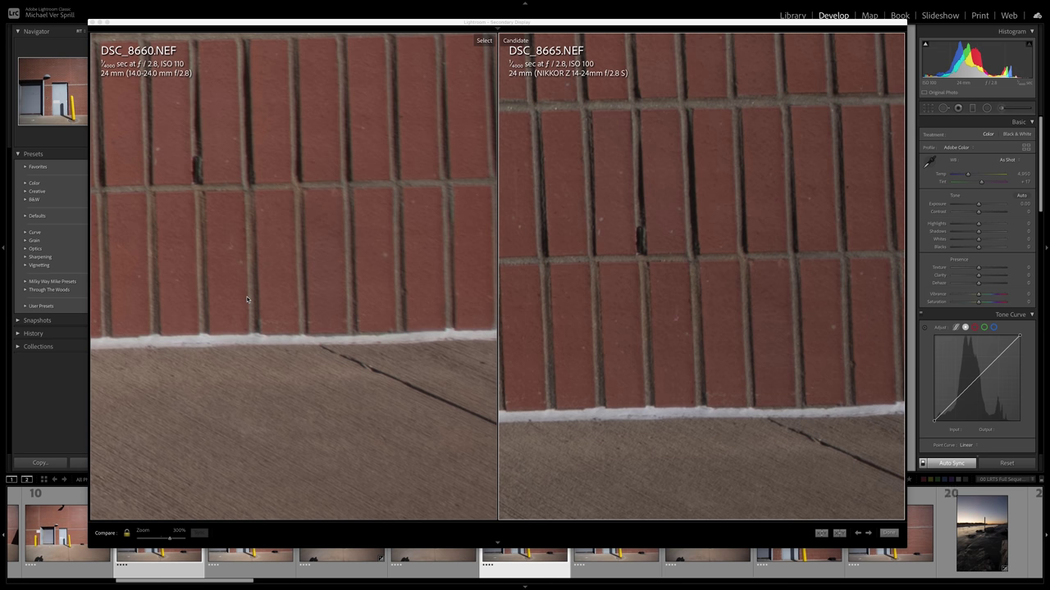
click(550, 245)
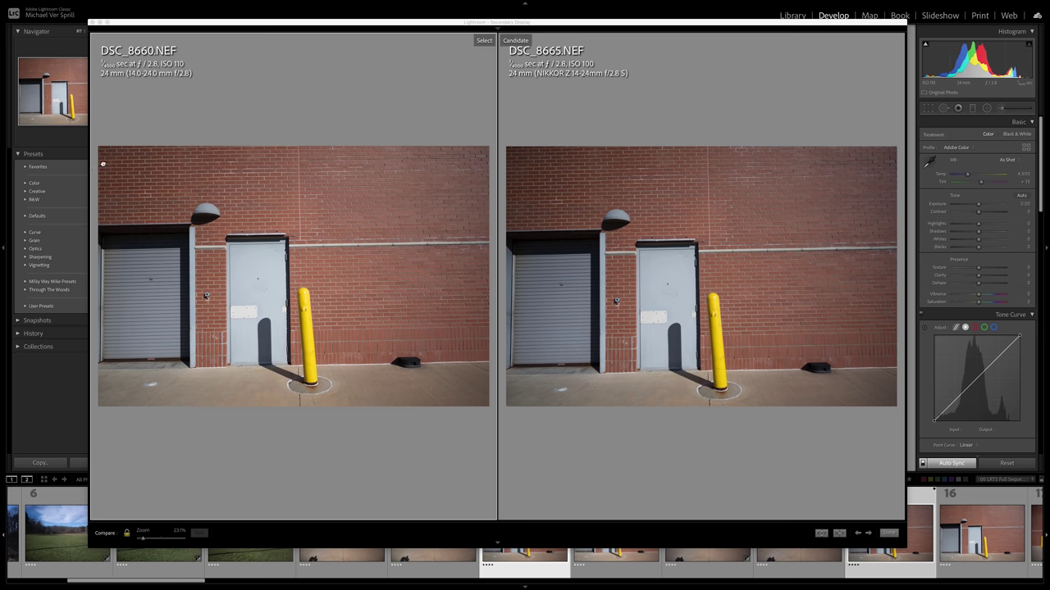
click(103, 165)
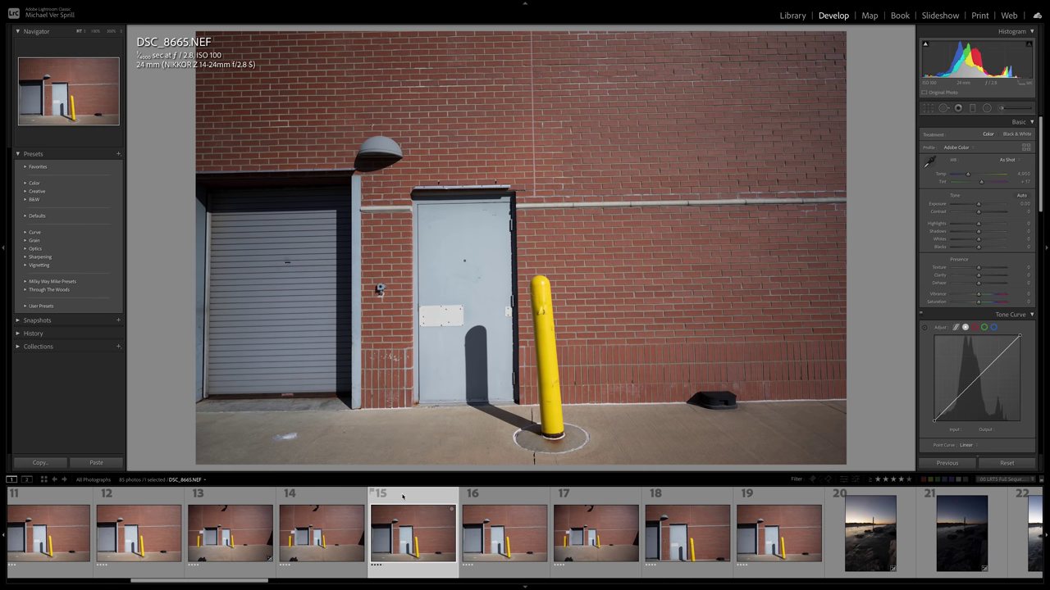
Add DSC_8669 to the selection with DSC_8665 and show both whole photos side by side in the secondary display
ctrl+click(761, 518)
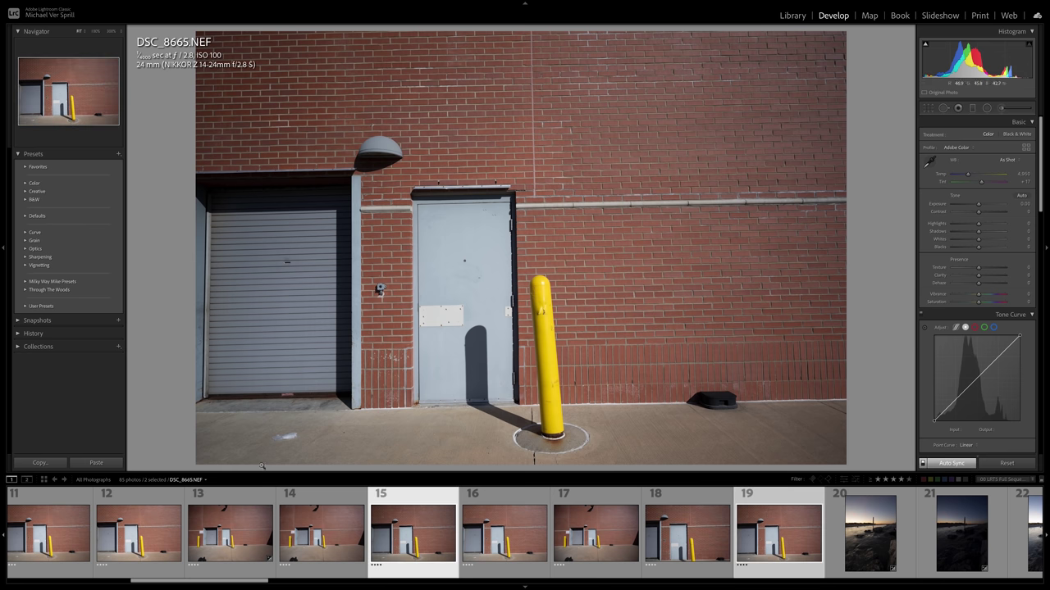
click(26, 481)
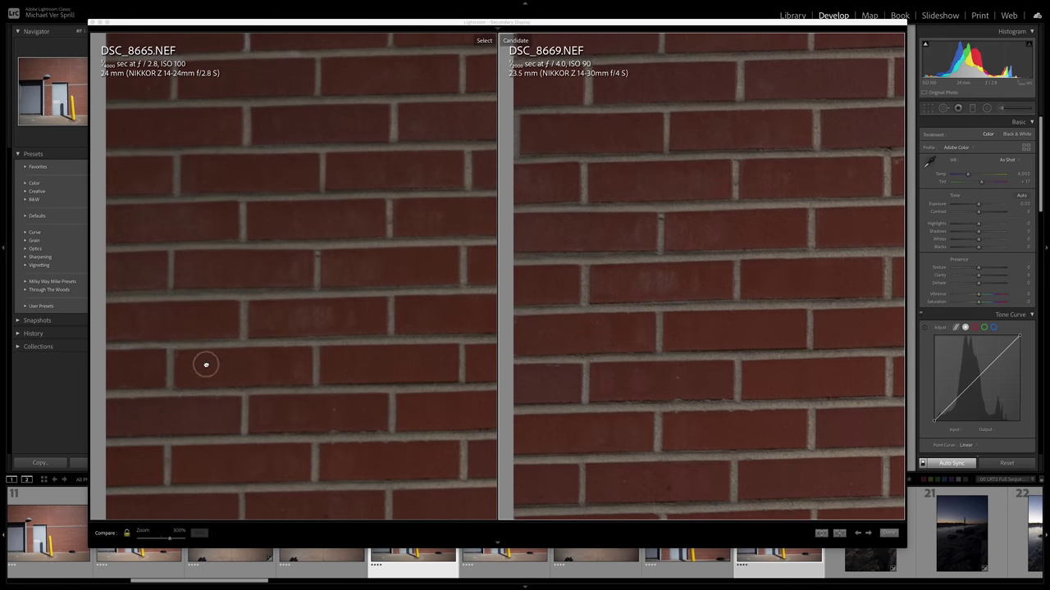
click(205, 365)
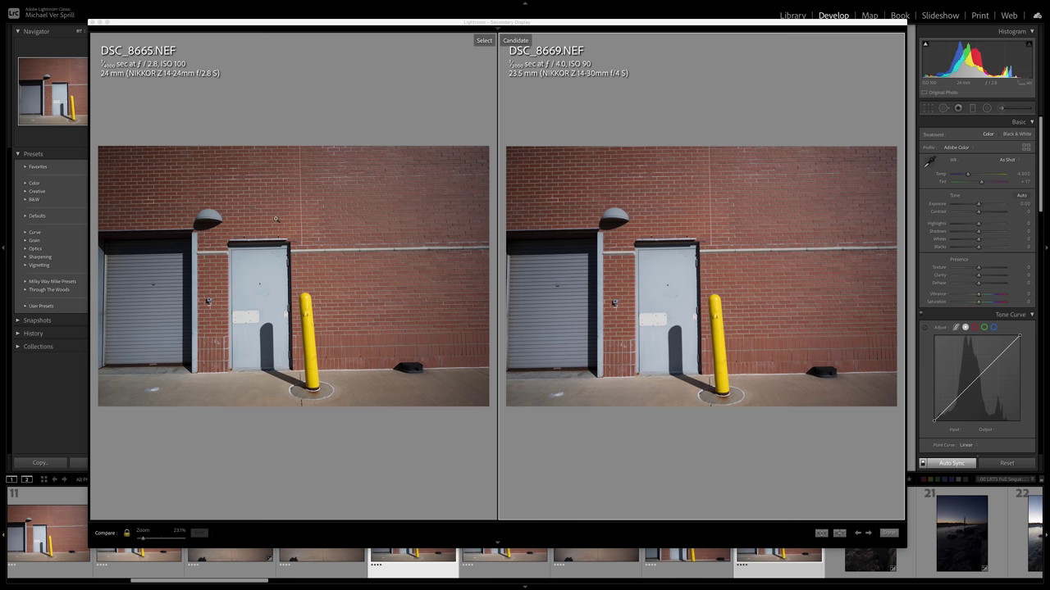
Examine the bricks and metal trim around the top of the door in DSC_8665 and DSC_8669 at 300%
click(291, 221)
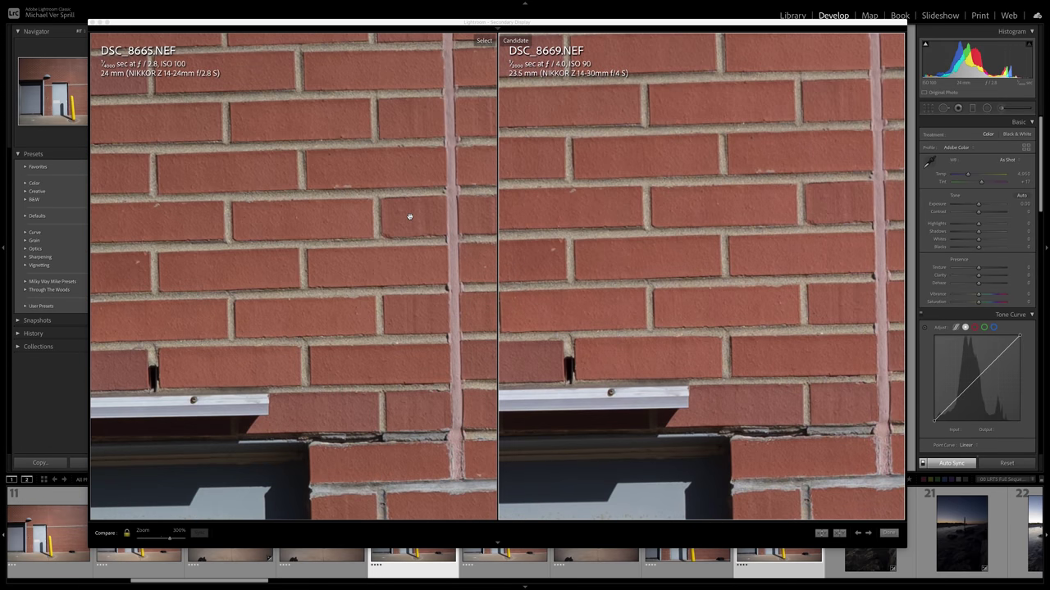
scroll(409, 217, down, 5)
scroll(409, 217, down, 3)
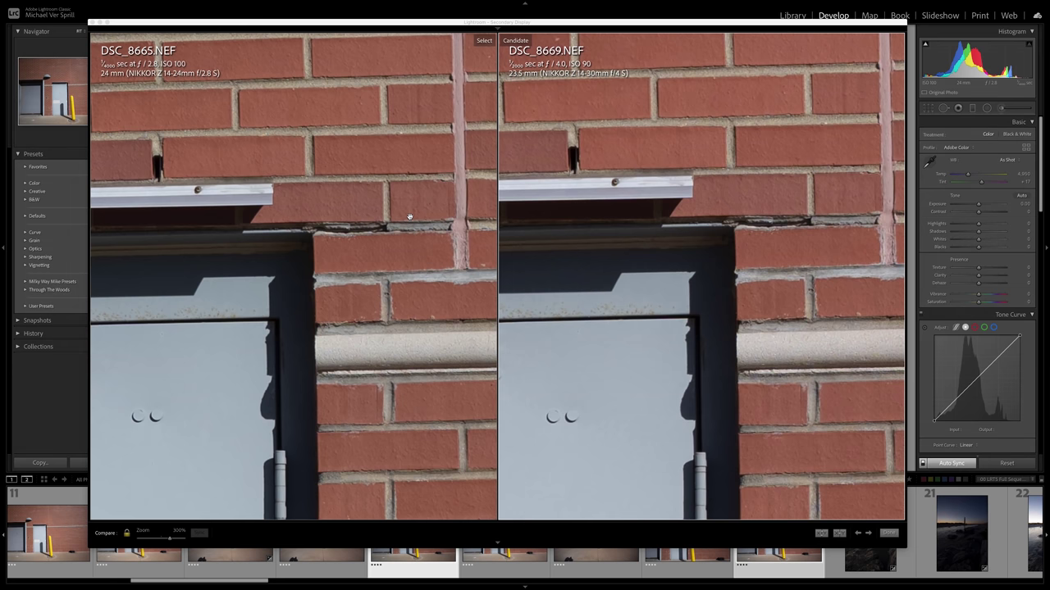
scroll(409, 216, right, 2)
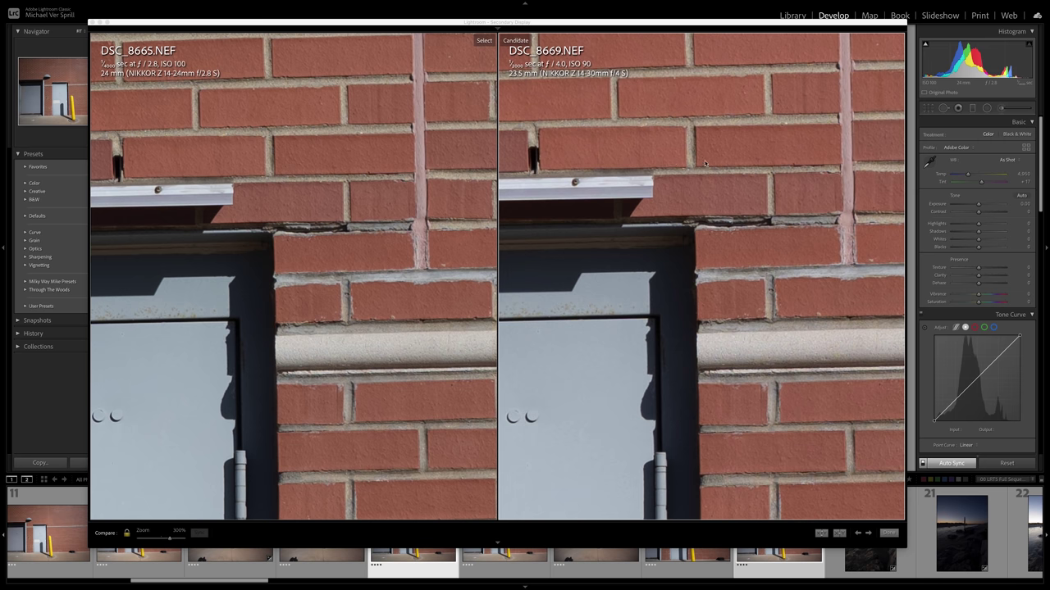
scroll(290, 148, left, 3)
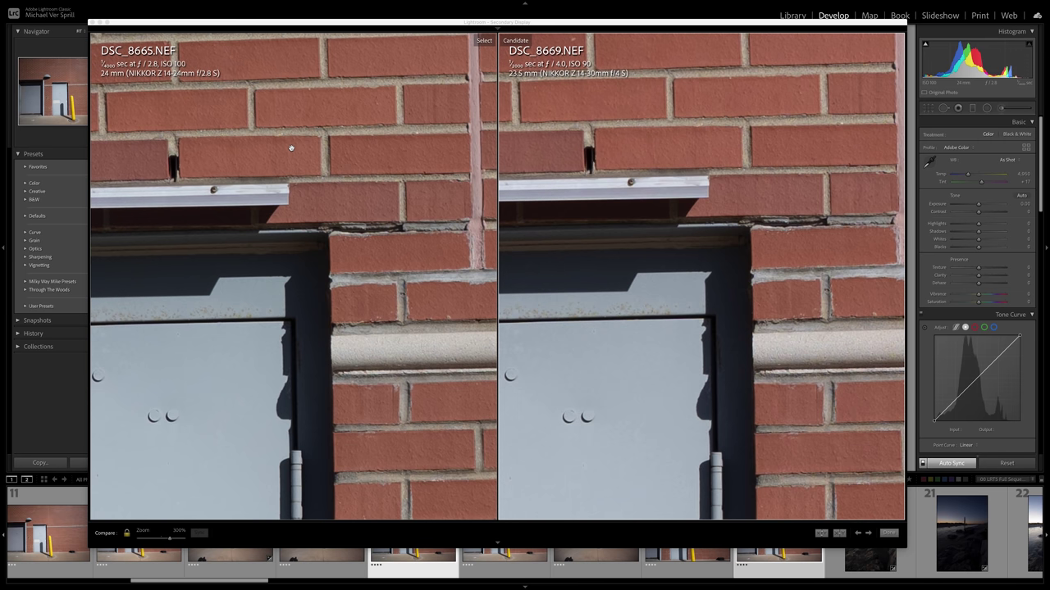
scroll(290, 147, left, 1)
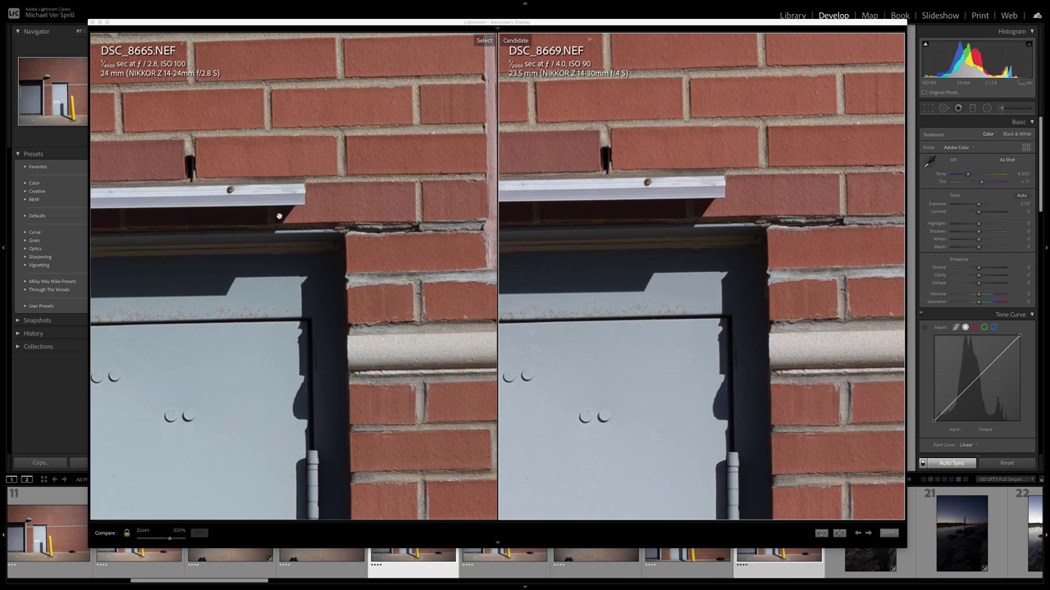
scroll(279, 216, left, 10)
scroll(306, 215, left, 8)
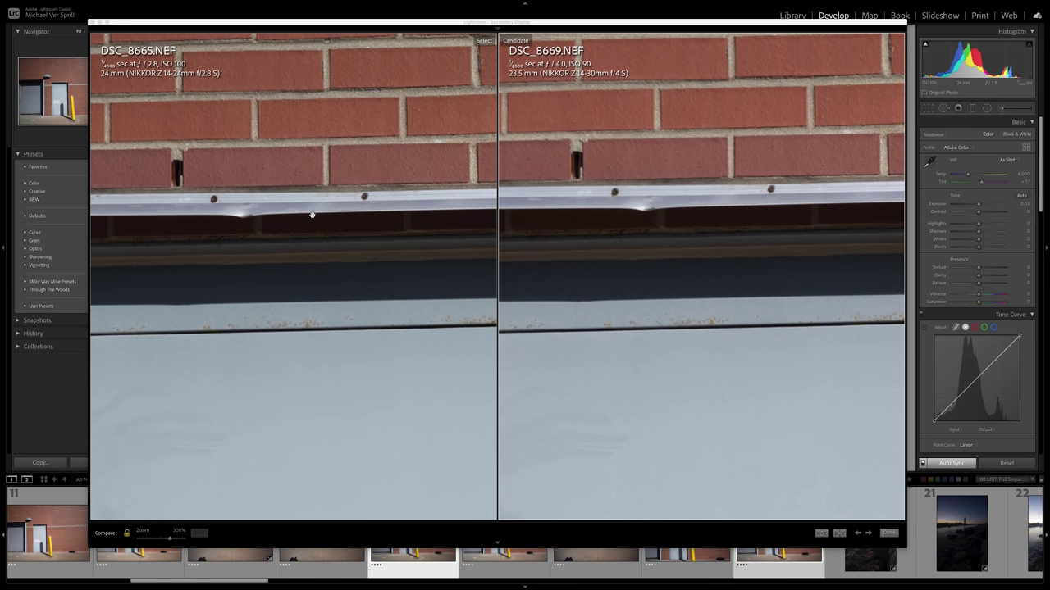
scroll(327, 188, left, 4)
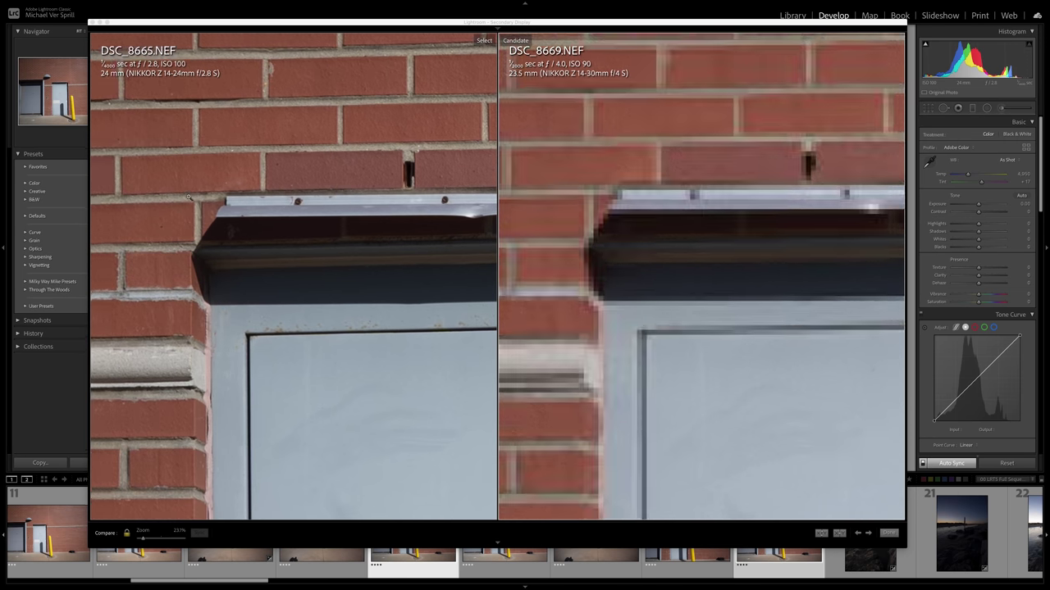
Compare both photos at 300% along the left image edge, from the upper brickwork down to the roller door
click(123, 181)
click(106, 175)
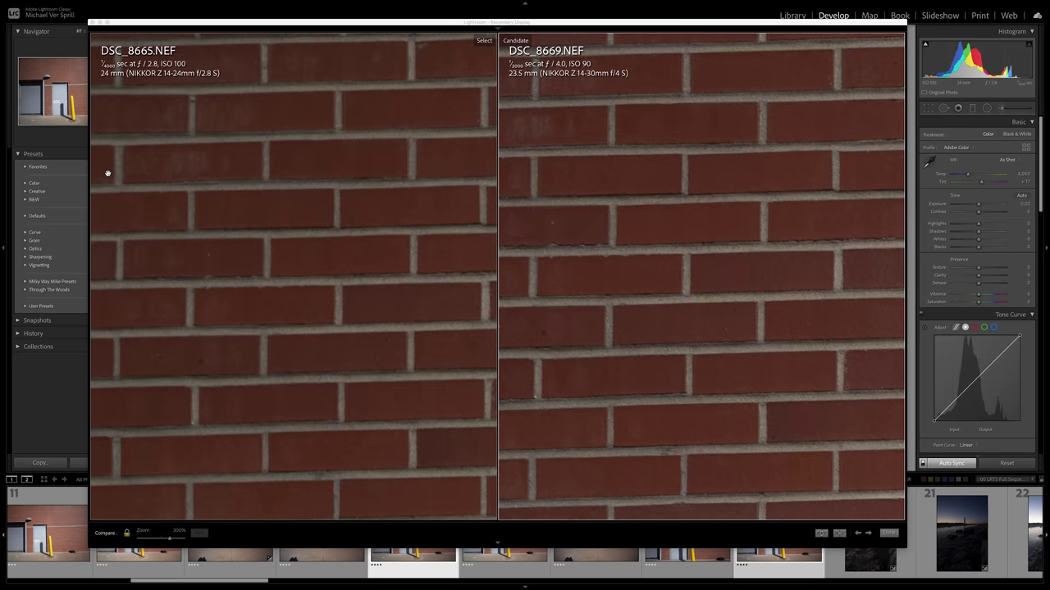
scroll(233, 198, left, 2)
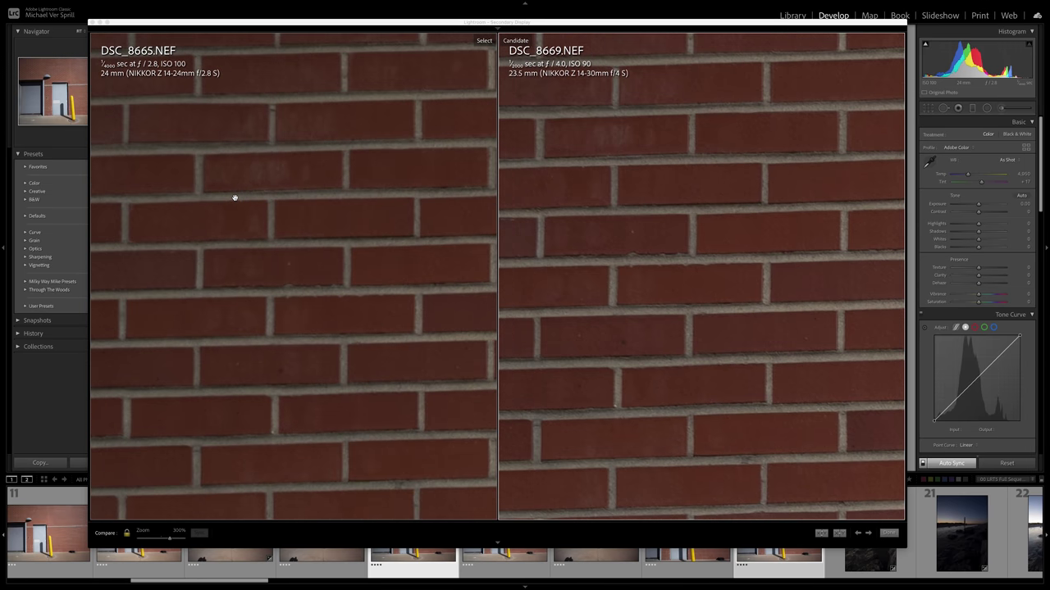
scroll(236, 198, left, 5)
scroll(235, 199, right, 2)
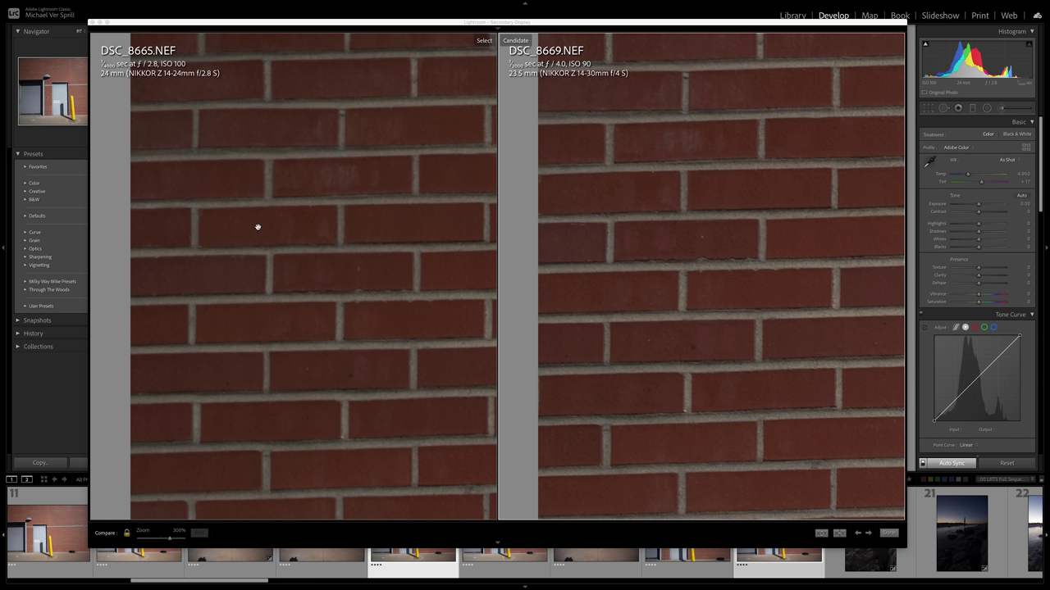
drag(237, 227, 386, 200)
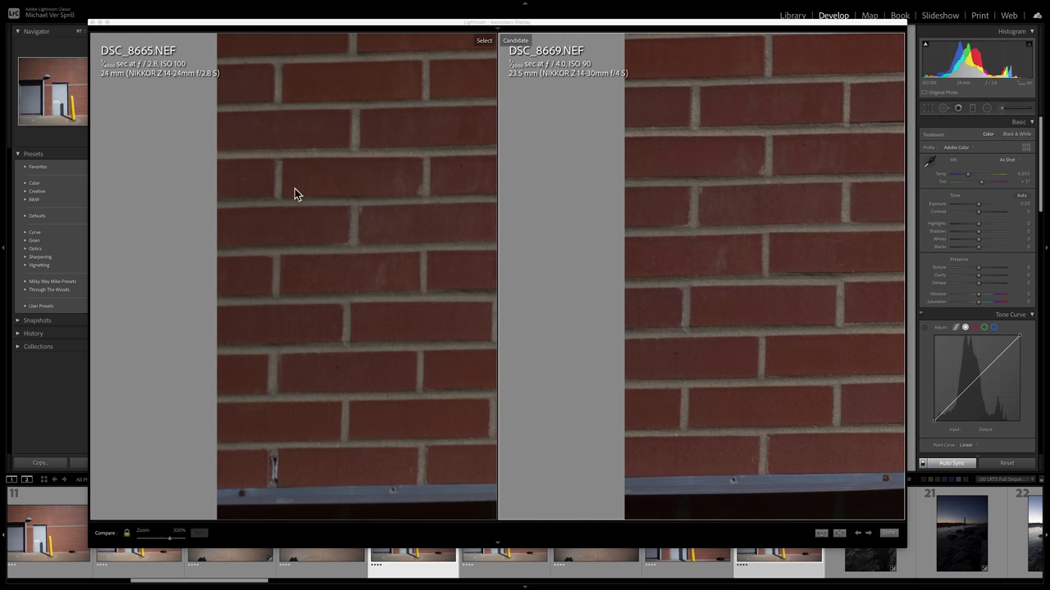
scroll(377, 299, down, 5)
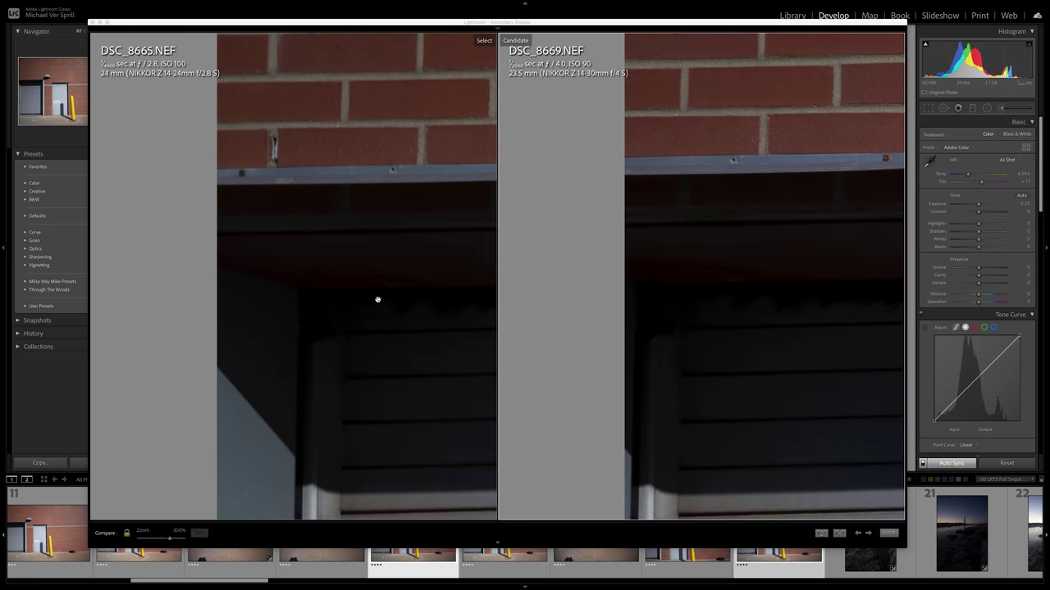
scroll(377, 299, down, 10)
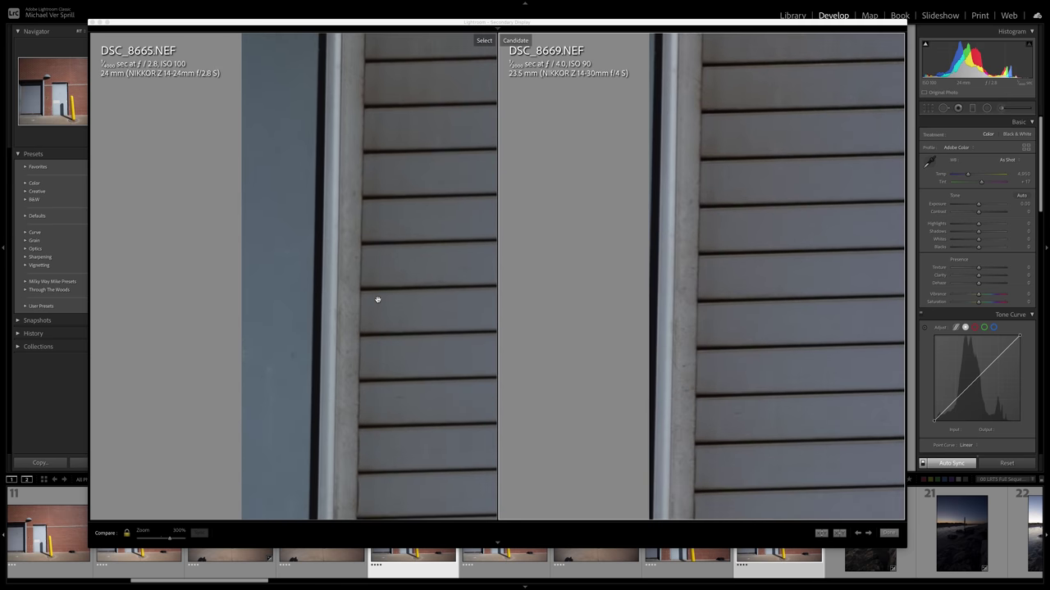
scroll(377, 299, left, 5)
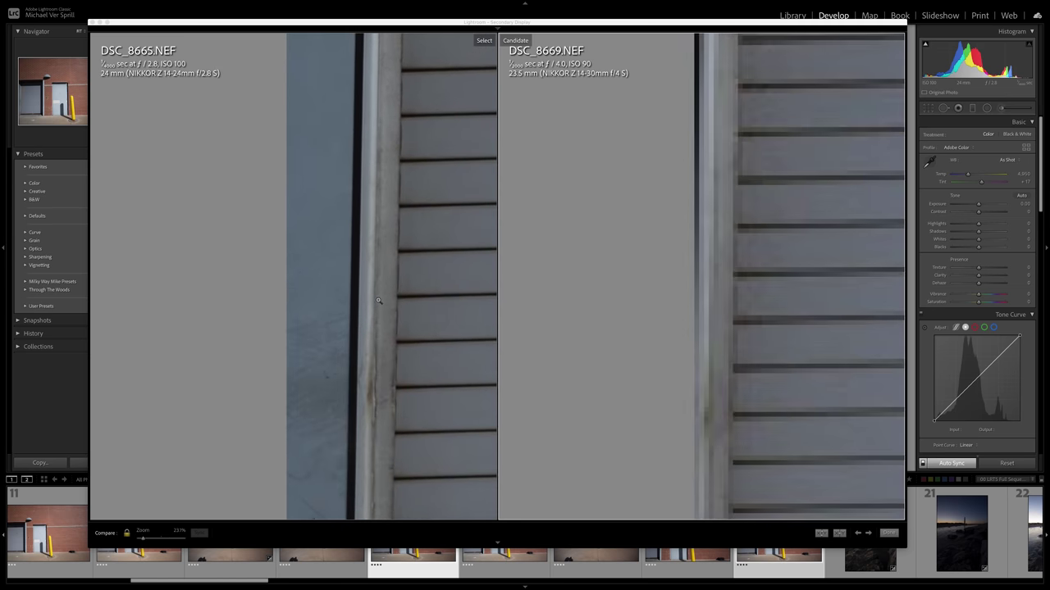
Compare DSC_8665 and DSC_8669 at 300% along the right image edge, from the vertical brick course up through the brickwork
click(378, 300)
click(884, 325)
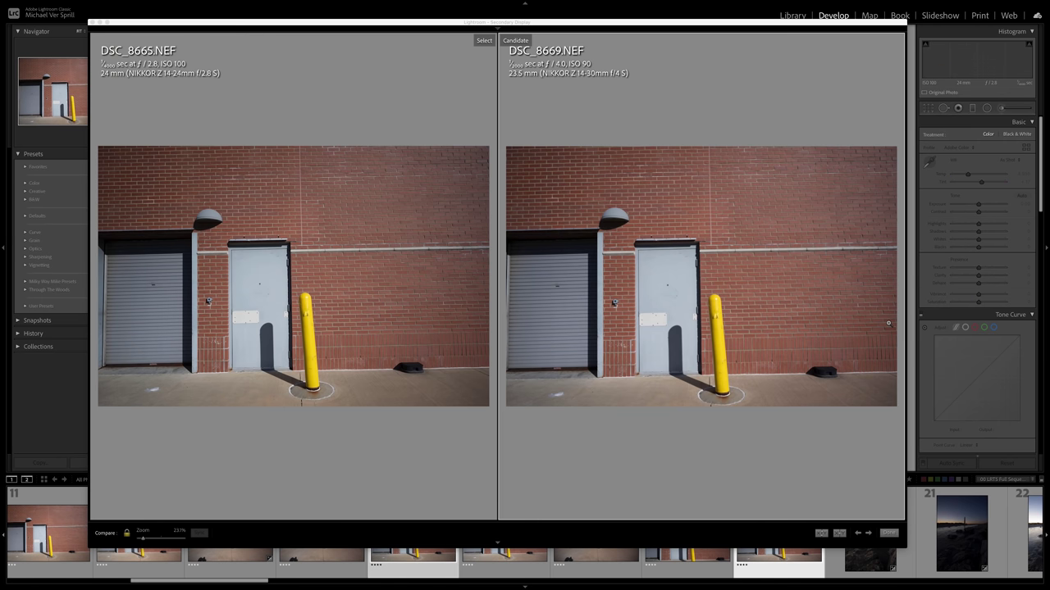
click(887, 323)
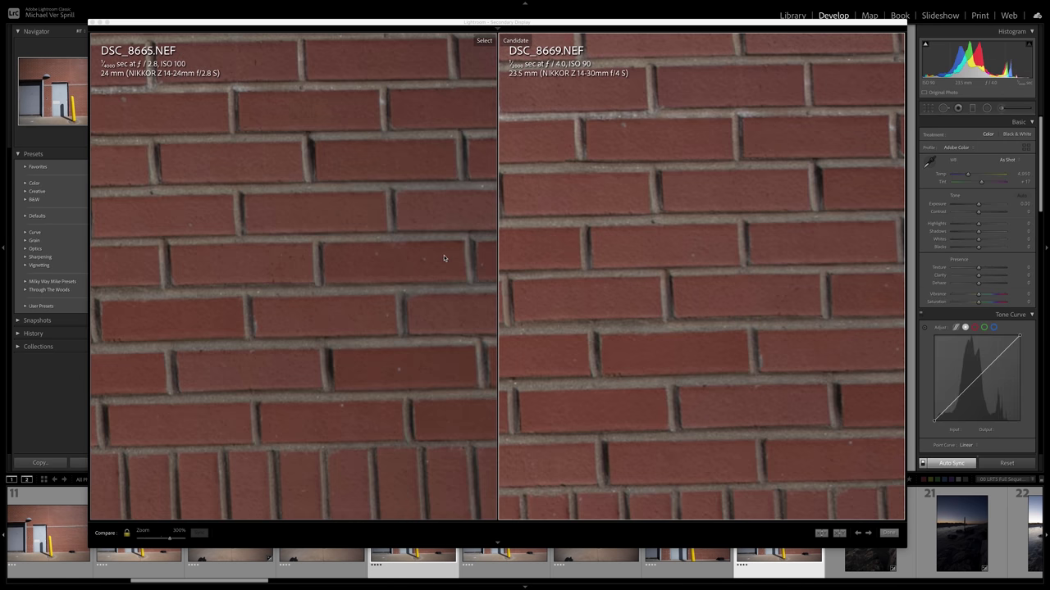
scroll(608, 267, right, 8)
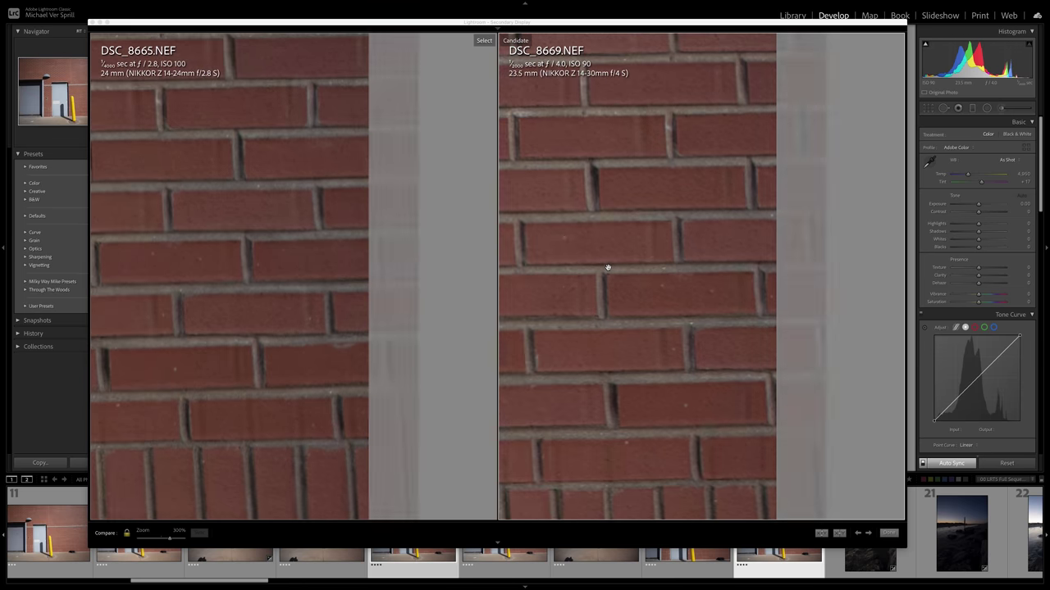
scroll(608, 268, left, 3)
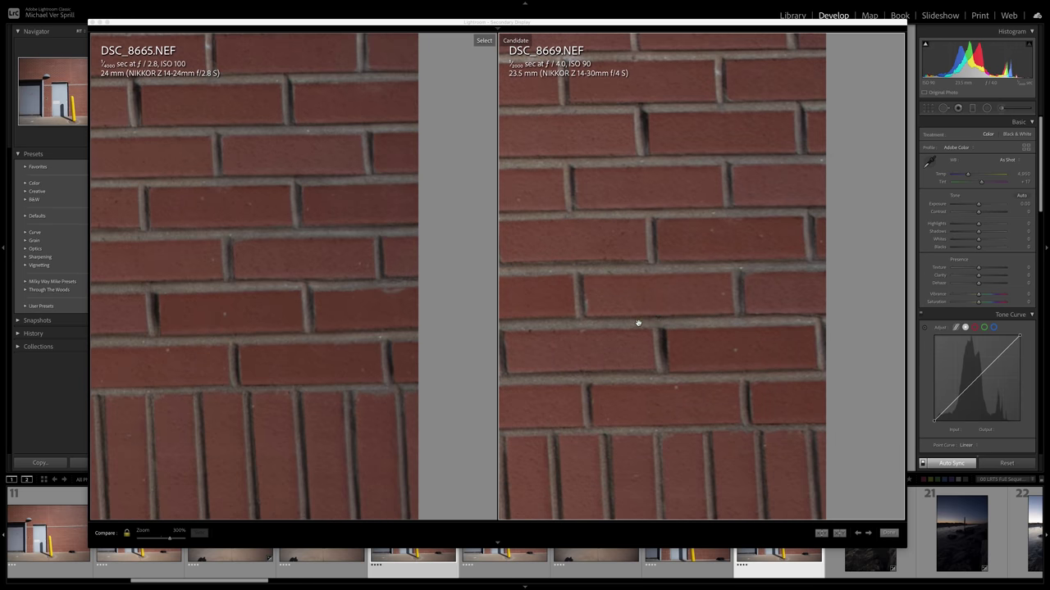
scroll(583, 288, up, 5)
scroll(591, 286, left, 3)
scroll(591, 286, left, 4)
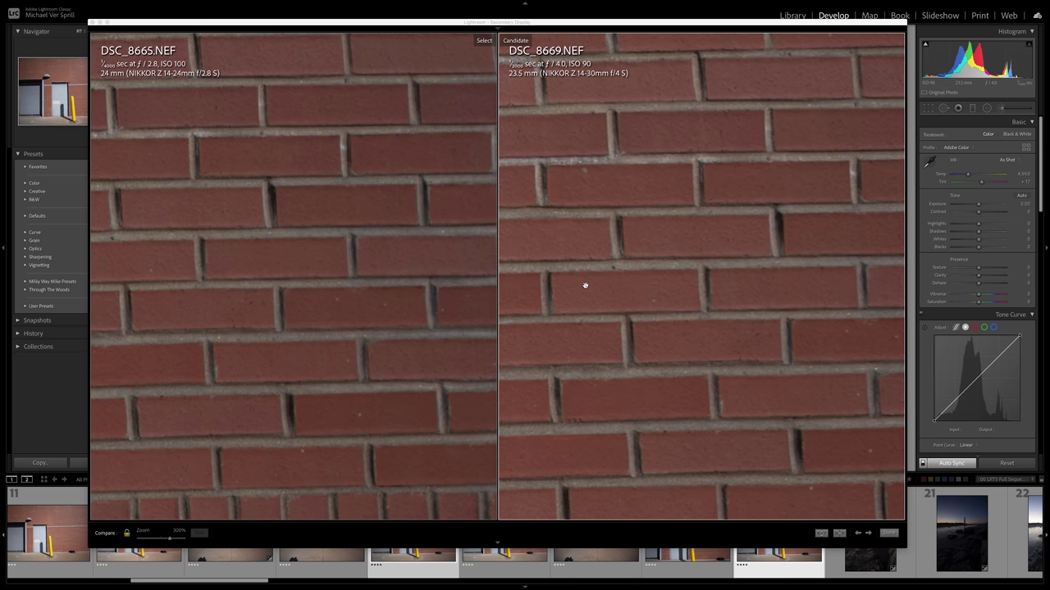
scroll(584, 285, left, 3)
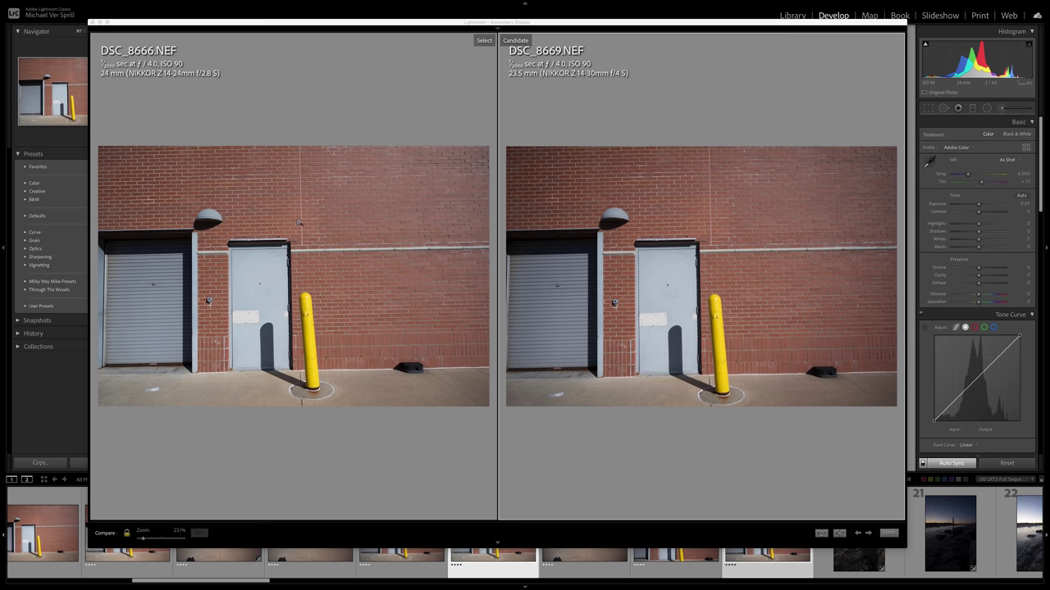
Compare the central brickwork, stone trim and door frame in DSC_8666 and DSC_8669 at 300%, then restore the full view
click(301, 250)
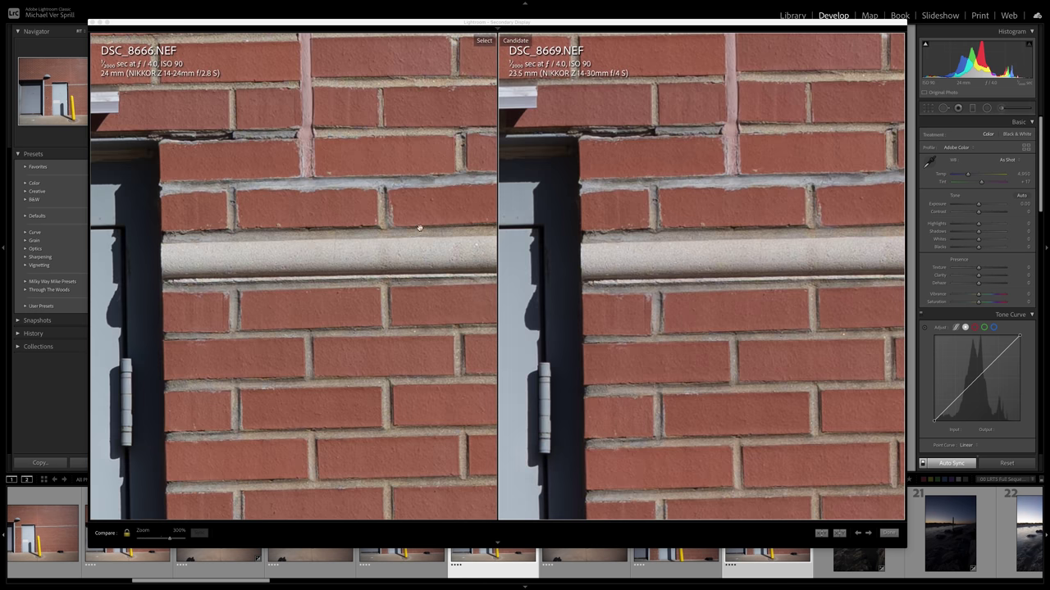
scroll(398, 235, up, 5)
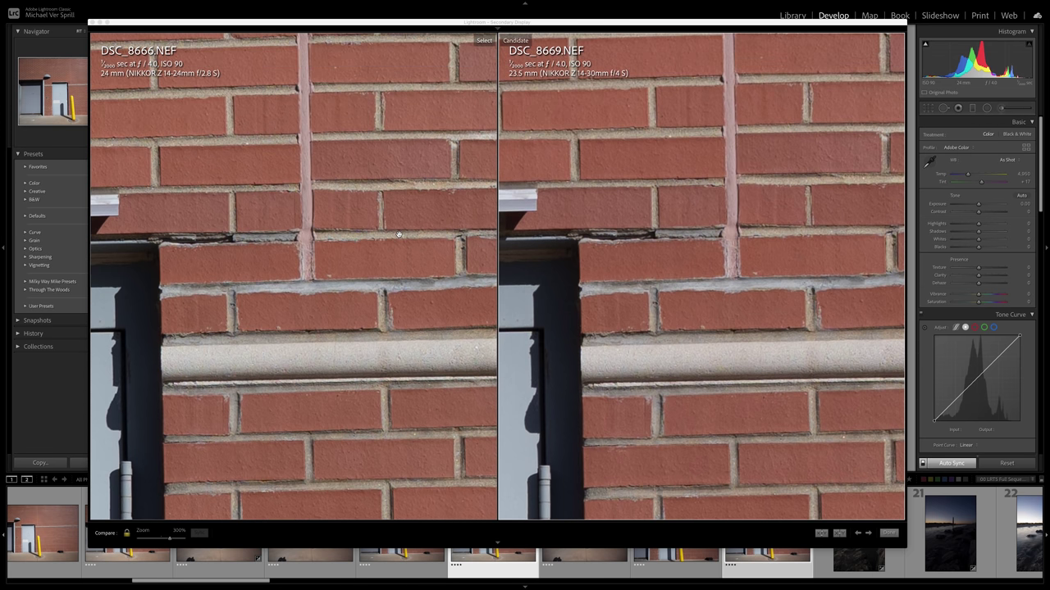
scroll(397, 234, down, 10)
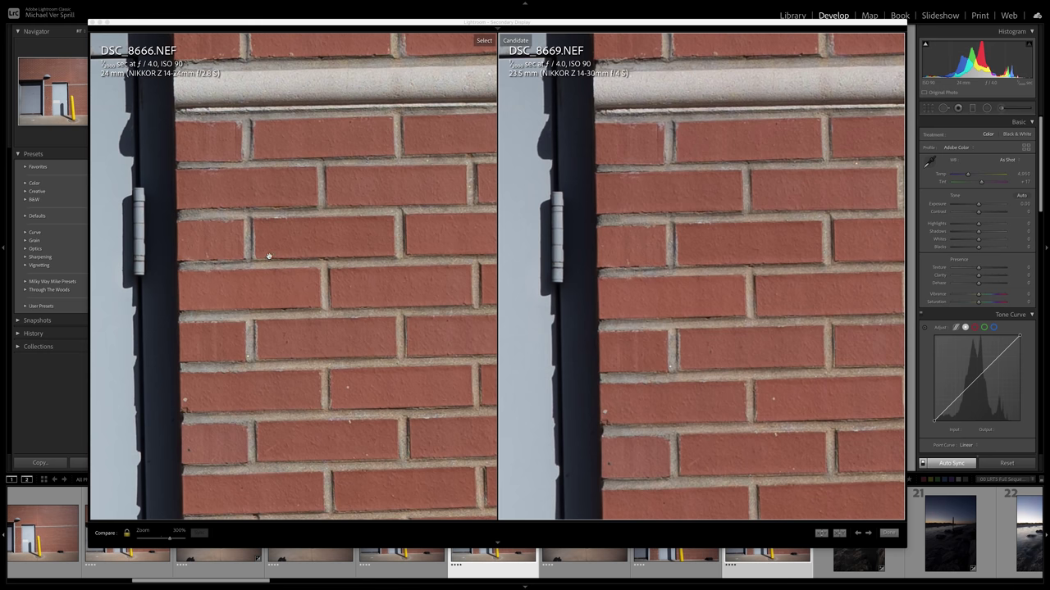
scroll(163, 255, down, 2)
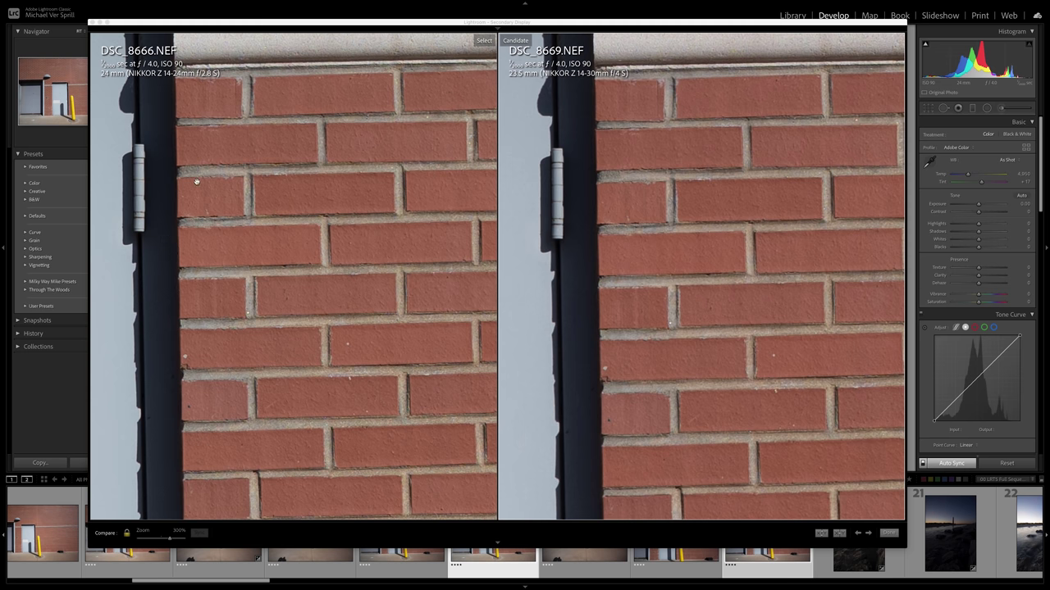
scroll(286, 361, down, 5)
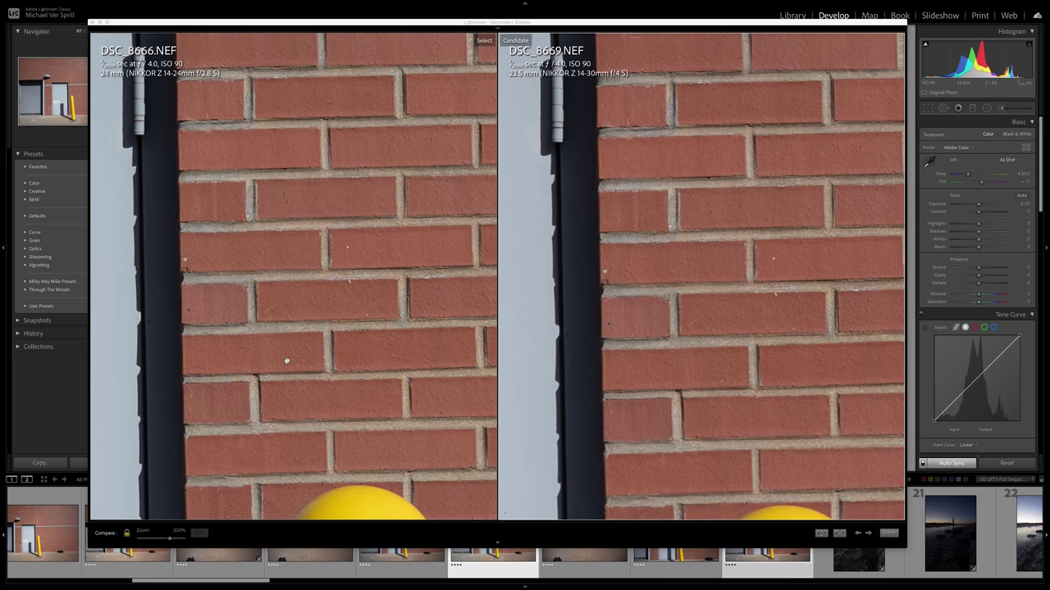
scroll(346, 351, down, 5)
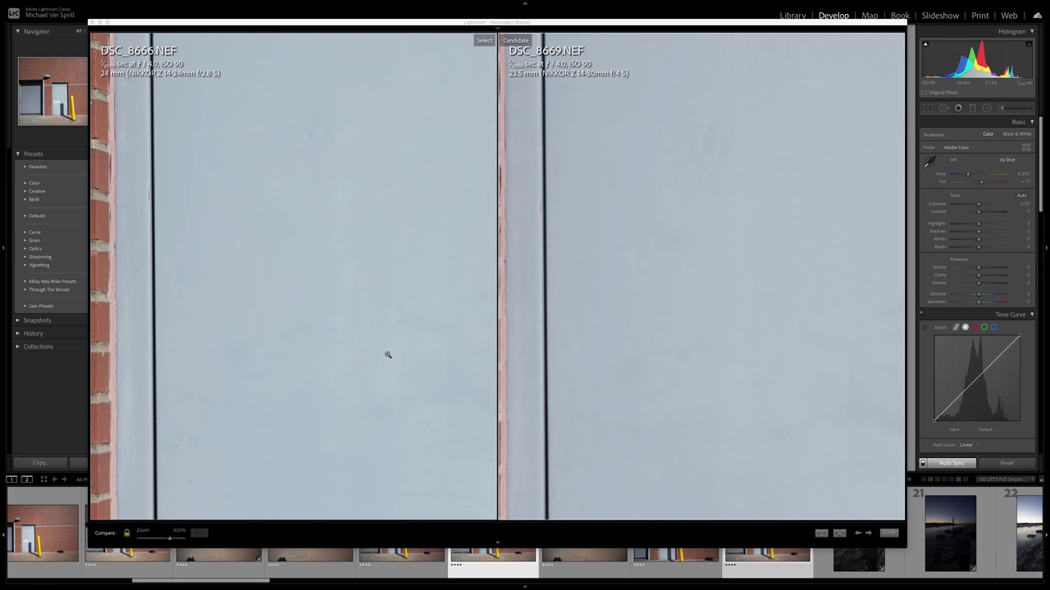
click(386, 353)
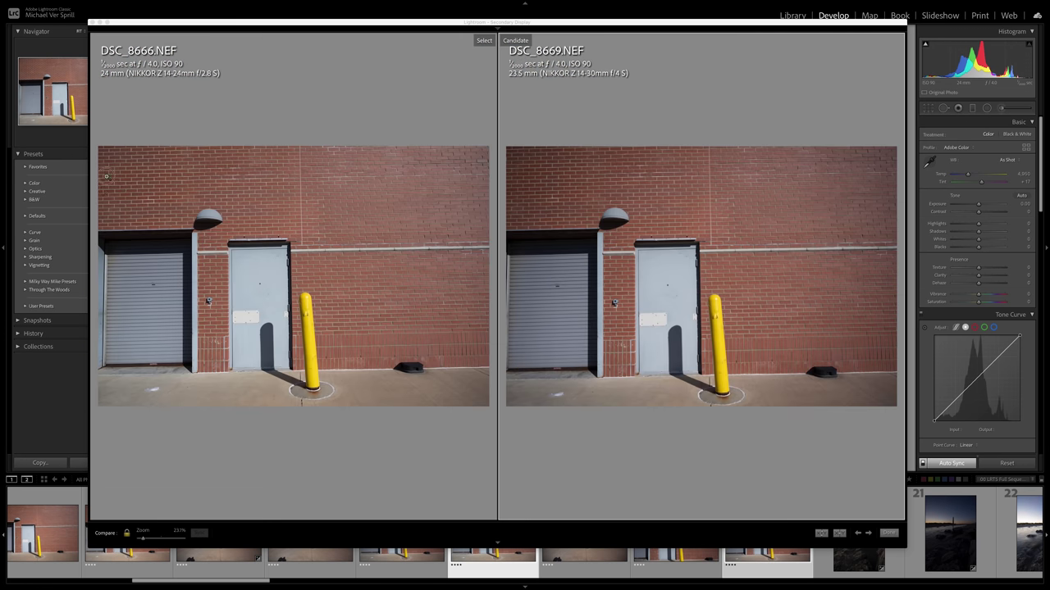
Examine the left-edge brickwork and roller door top of DSC_8666 and DSC_8669 at 300%, then return to the whole photos
click(105, 176)
drag(158, 184, 233, 212)
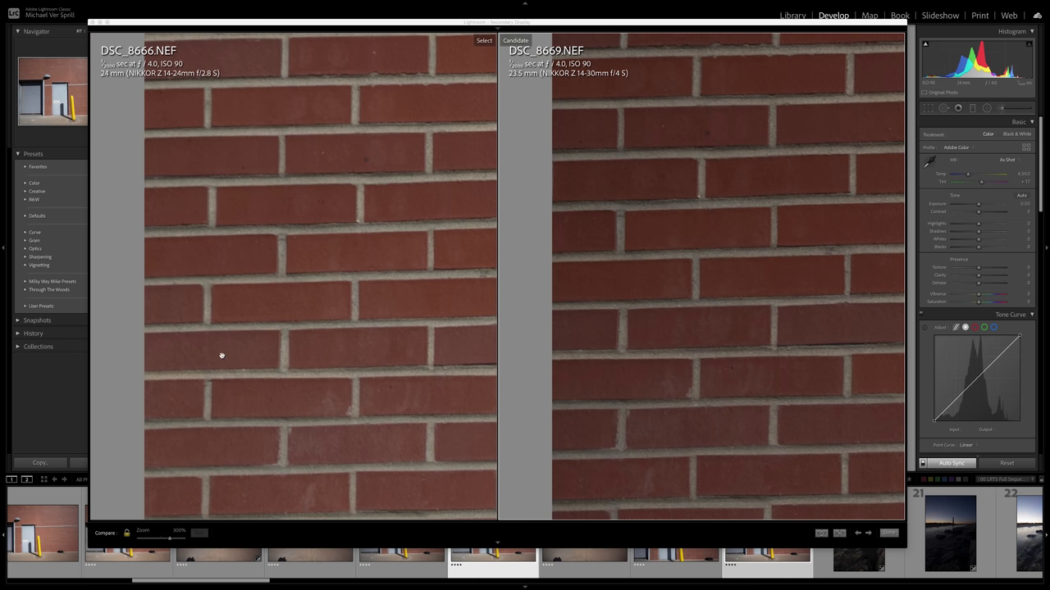
scroll(221, 355, down, 10)
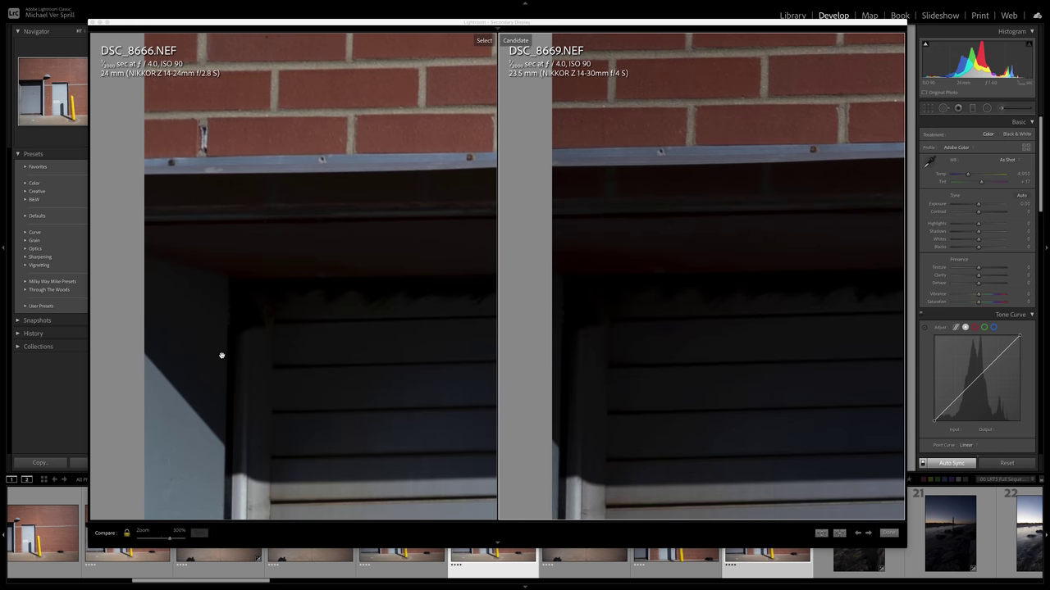
scroll(221, 355, up, 4)
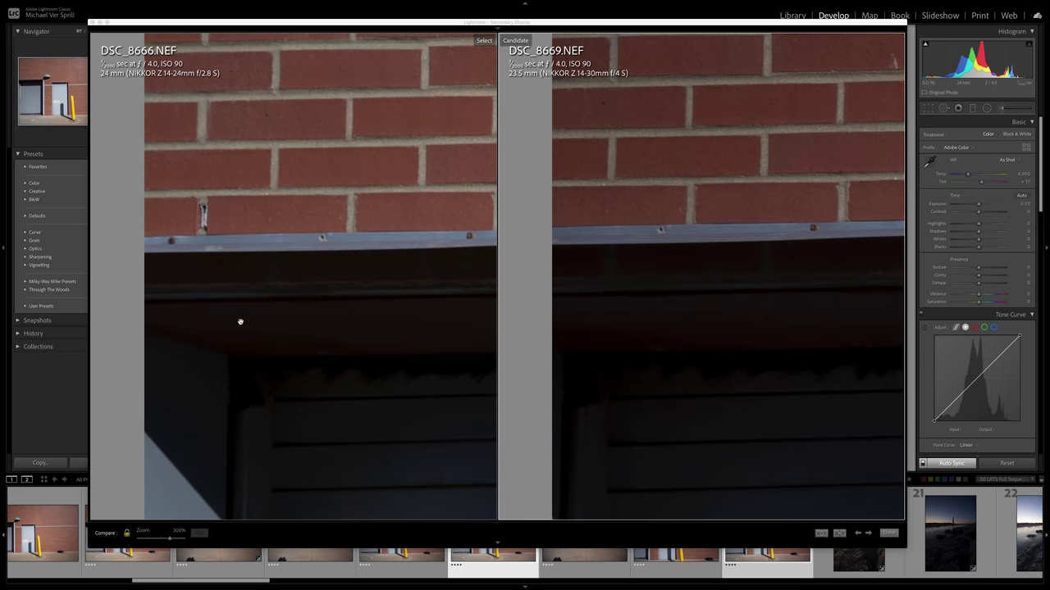
scroll(239, 321, up, 10)
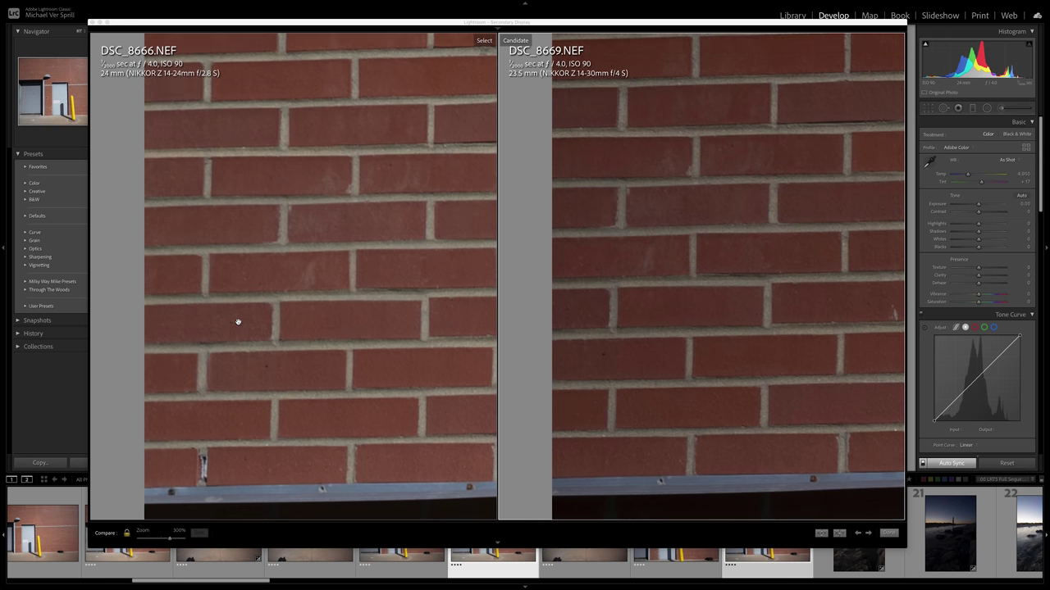
scroll(238, 322, up, 5)
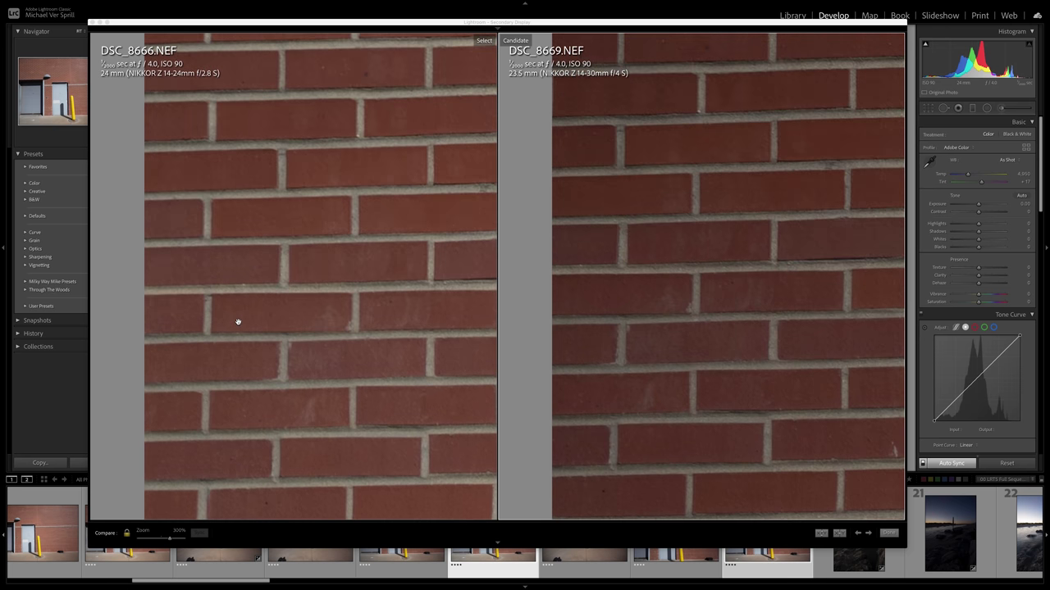
click(238, 322)
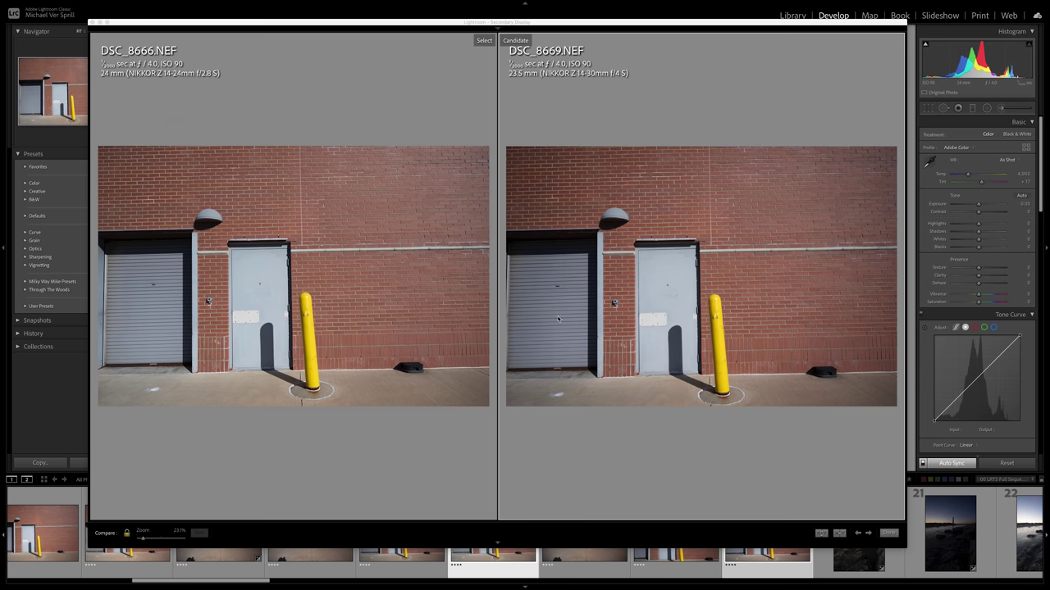
Compare the right-edge bricks and the door hinge area of DSC_8666 and DSC_8669 at 300%, finishing with both photos in full view
click(469, 330)
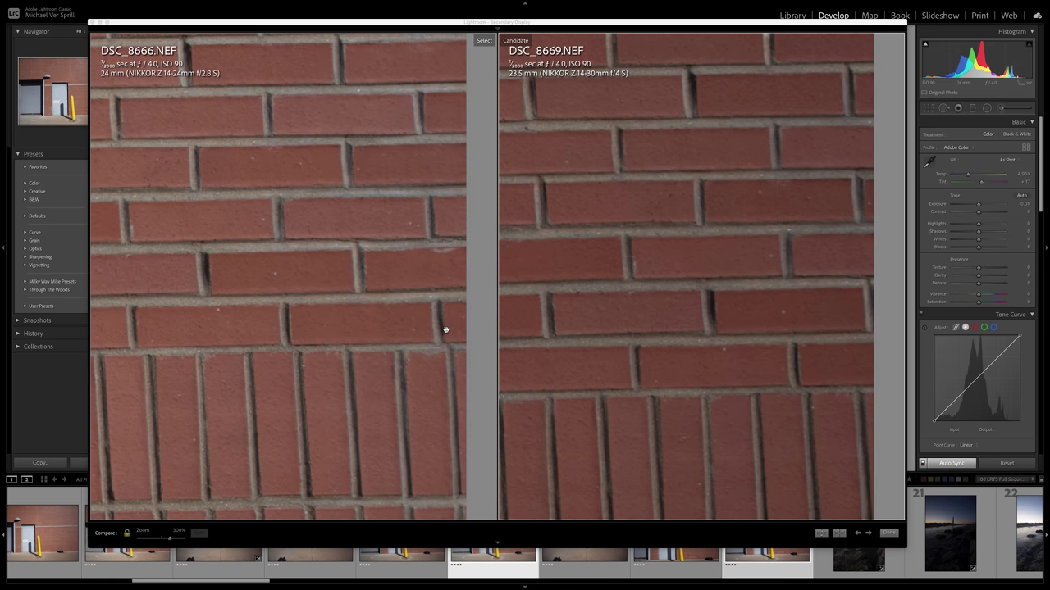
scroll(337, 314, up, 2)
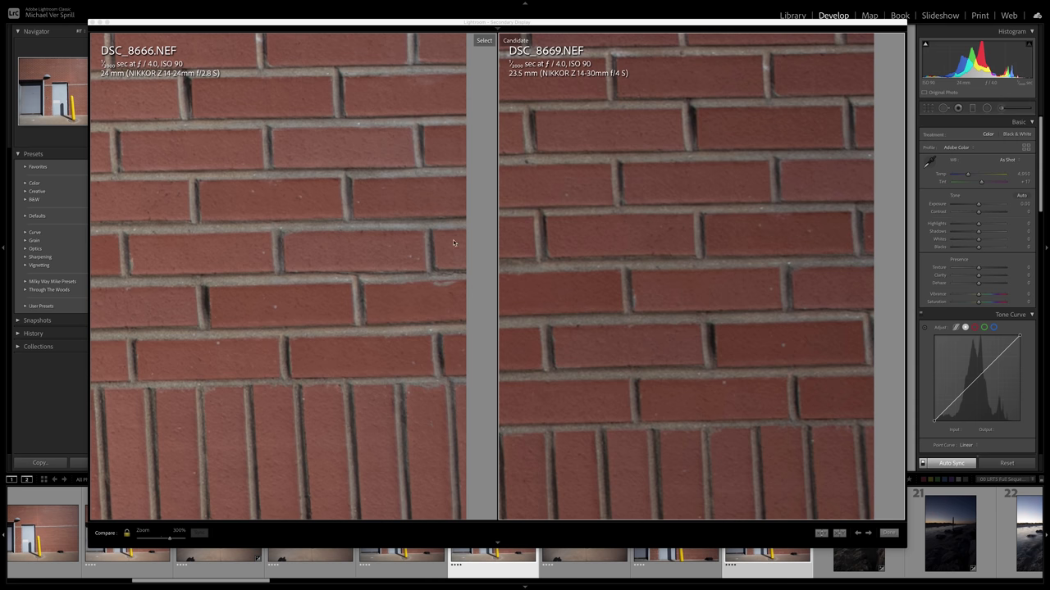
scroll(403, 297, up, 5)
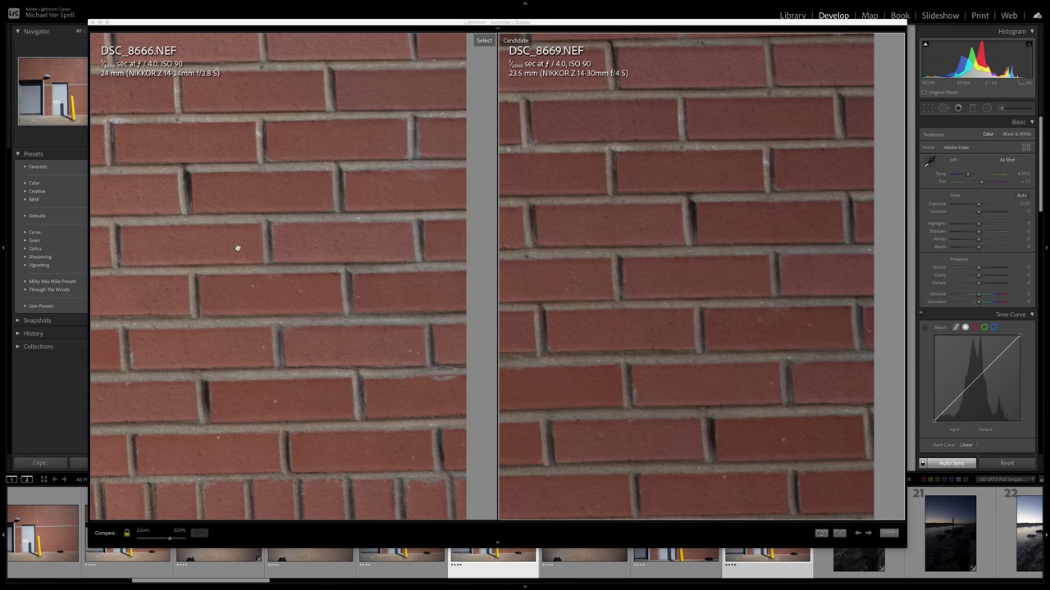
scroll(260, 244, up, 5)
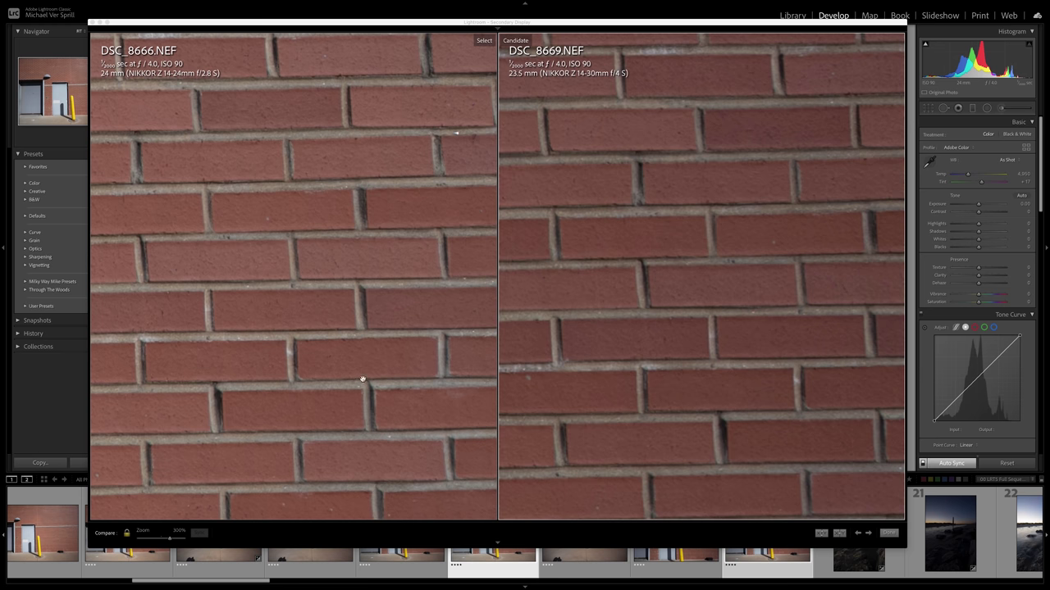
drag(364, 380, 382, 360)
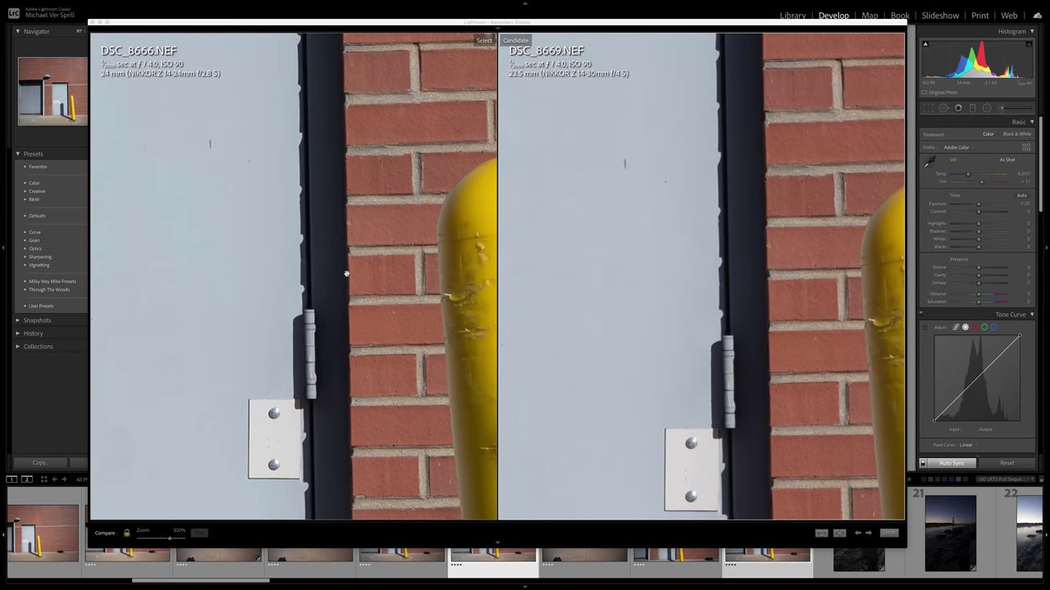
click(346, 273)
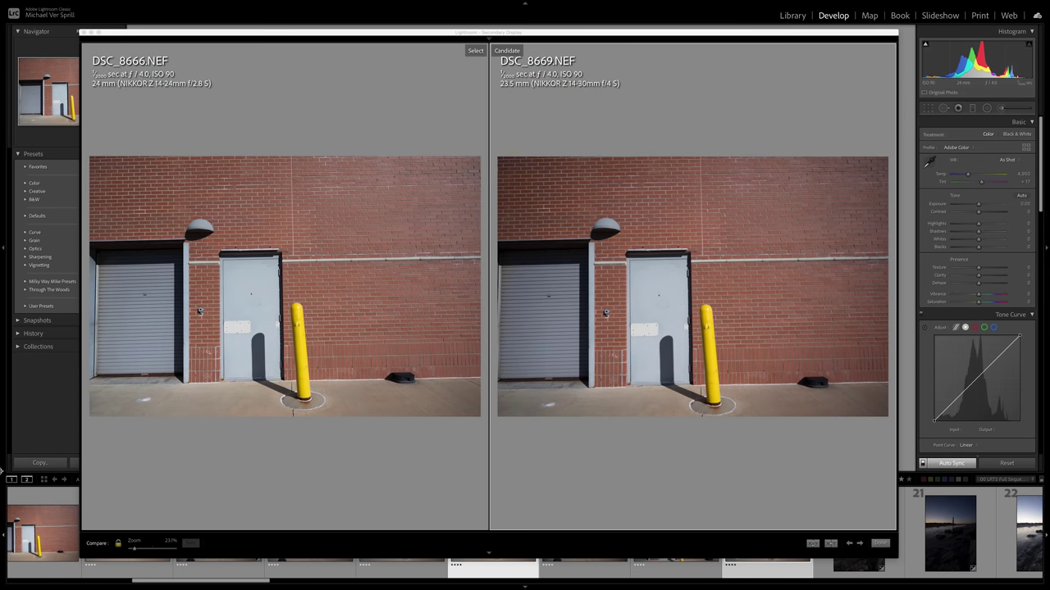